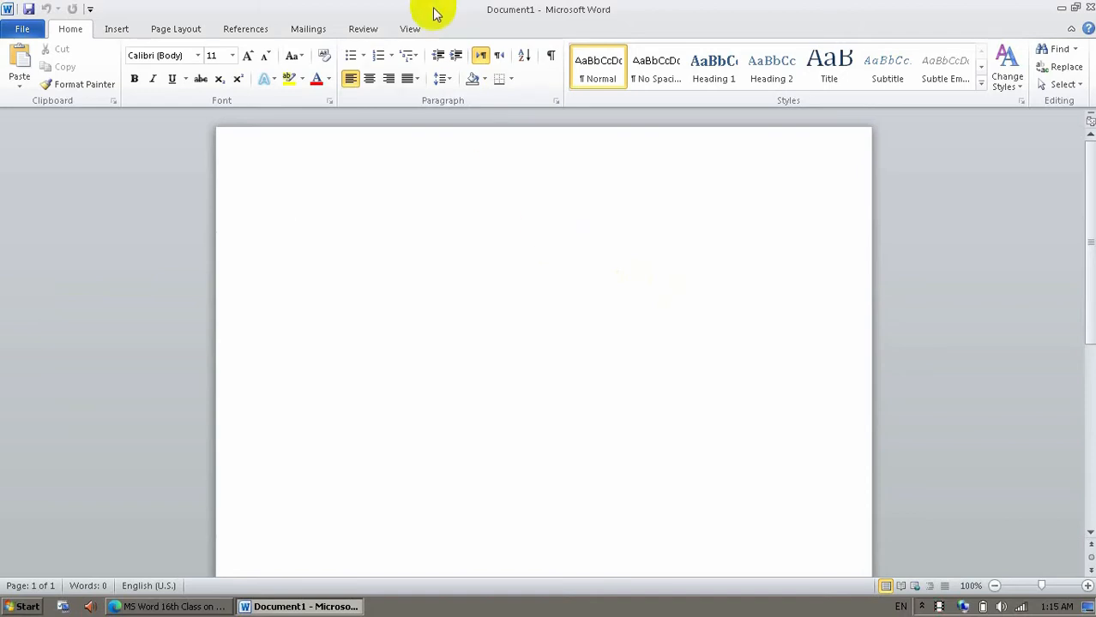
Generate sample paragraphs in the blank document with the =rand() function.
click(410, 29)
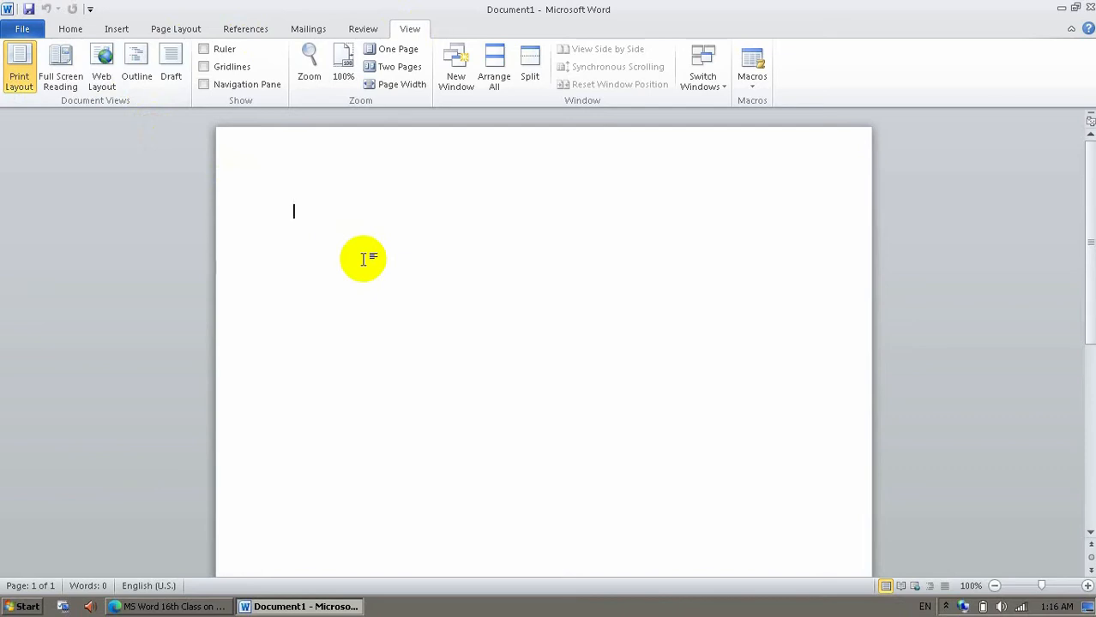
text(=rand())
key(Return)
Split "On the Insert tab," off the start of the first paragraph as a separate line.
key(ctrl+Up)
key(ctrl+Up)
key(ctrl+Right)
key(ctrl+Right)
key(ctrl+Right)
key(ctrl+Right)
key(ctrl+Right)
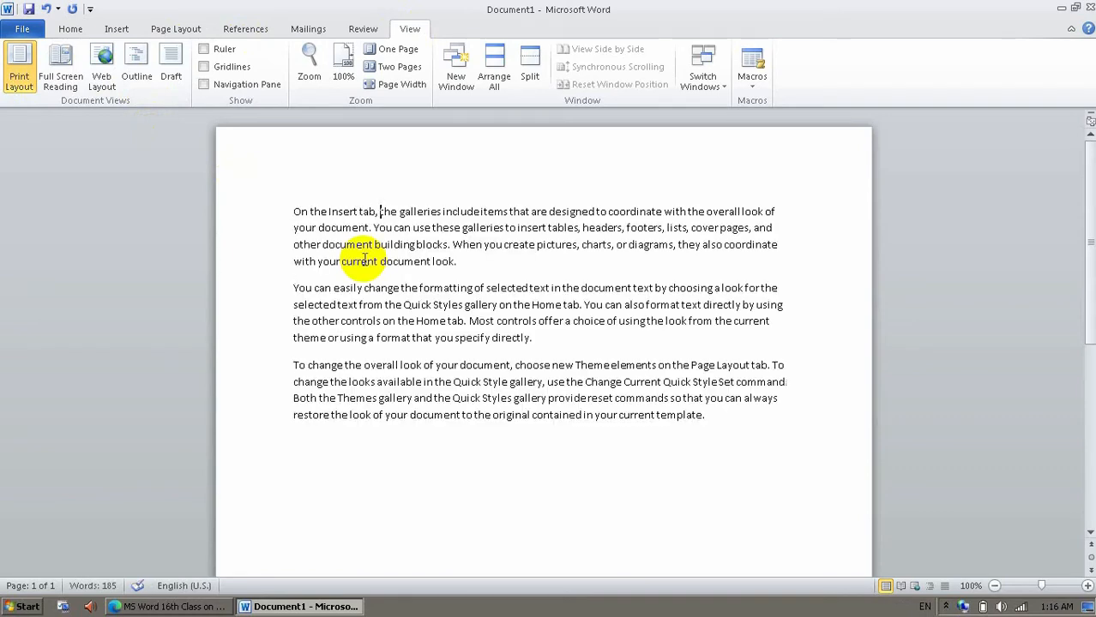
key(Return)
Centre the line "On the Insert tab," and give it a bold grey text effect.
key(Up)
key(ctrl+shift+Right)
key(ctrl+shift+Right)
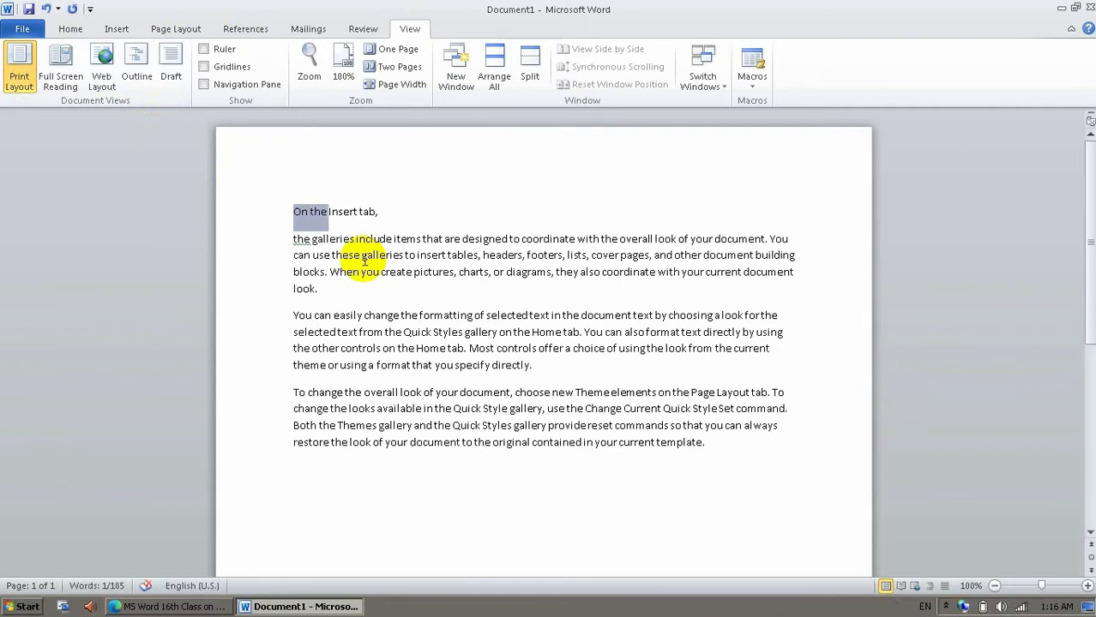
key(ctrl+shift+Right)
key(ctrl+shift+Right)
key(ctrl+shift+Right)
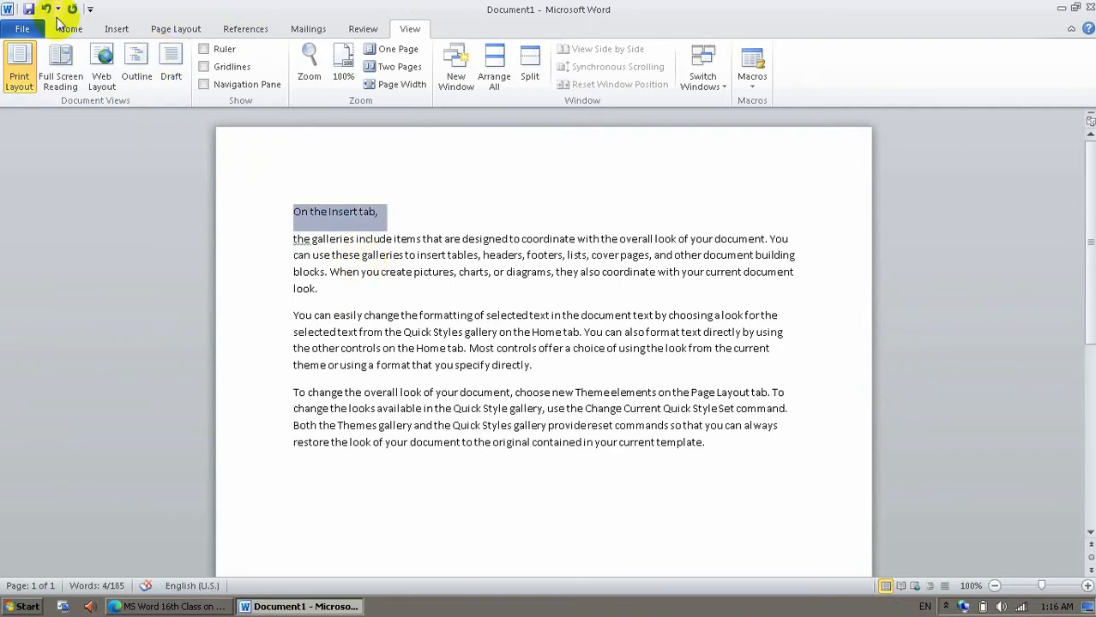
click(72, 28)
click(383, 78)
click(369, 78)
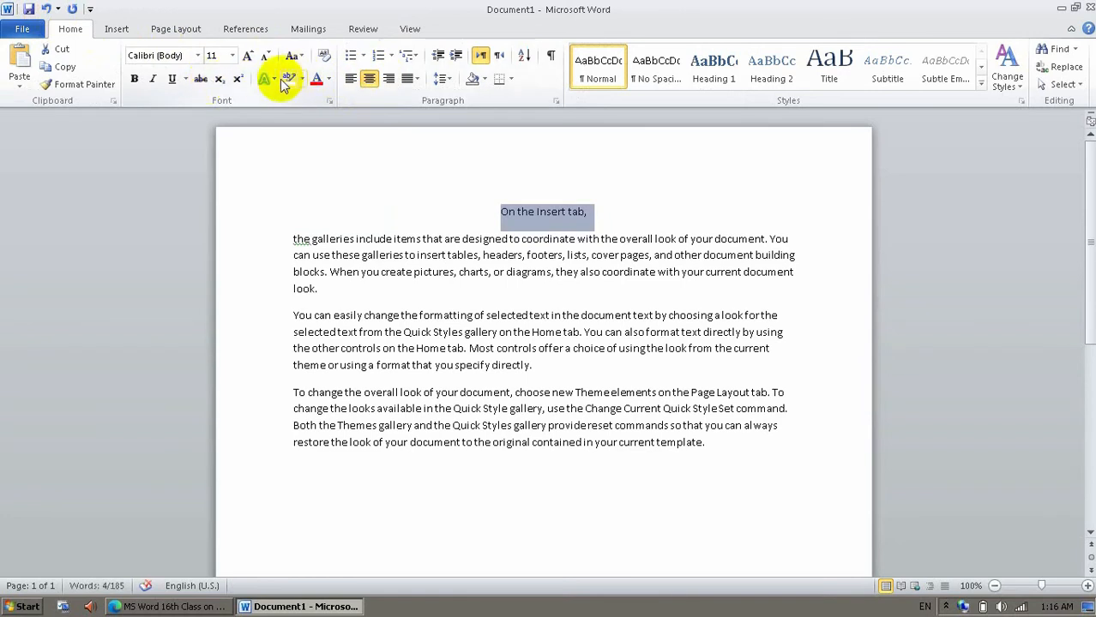
click(271, 79)
click(357, 195)
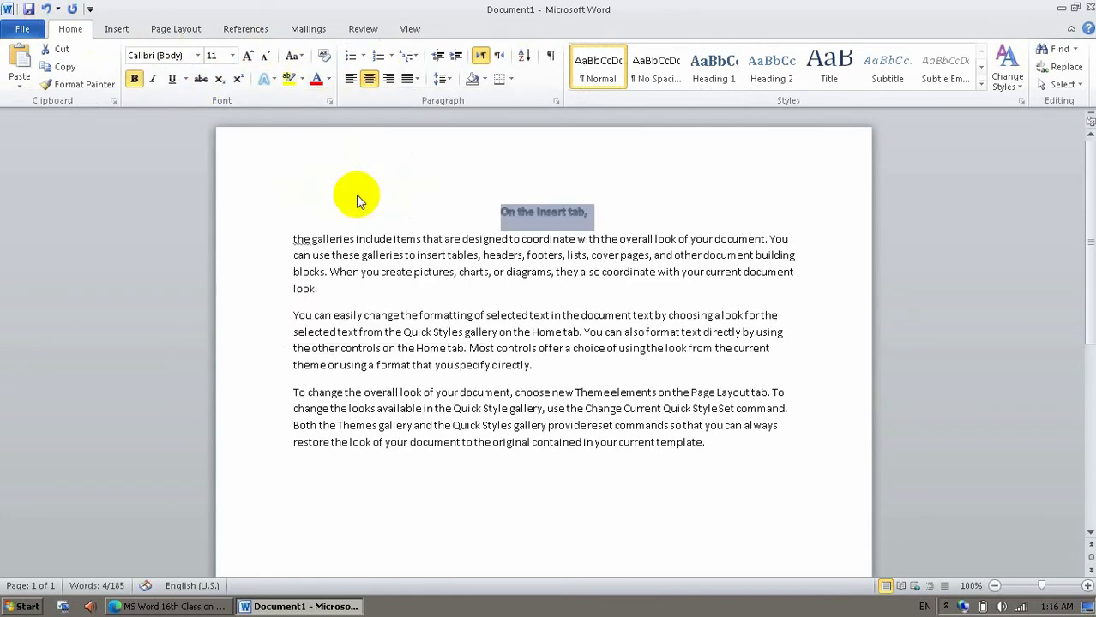
Insert Desert.jpg from the Sample Pictures folder at the start of the paragraph below the heading.
click(294, 239)
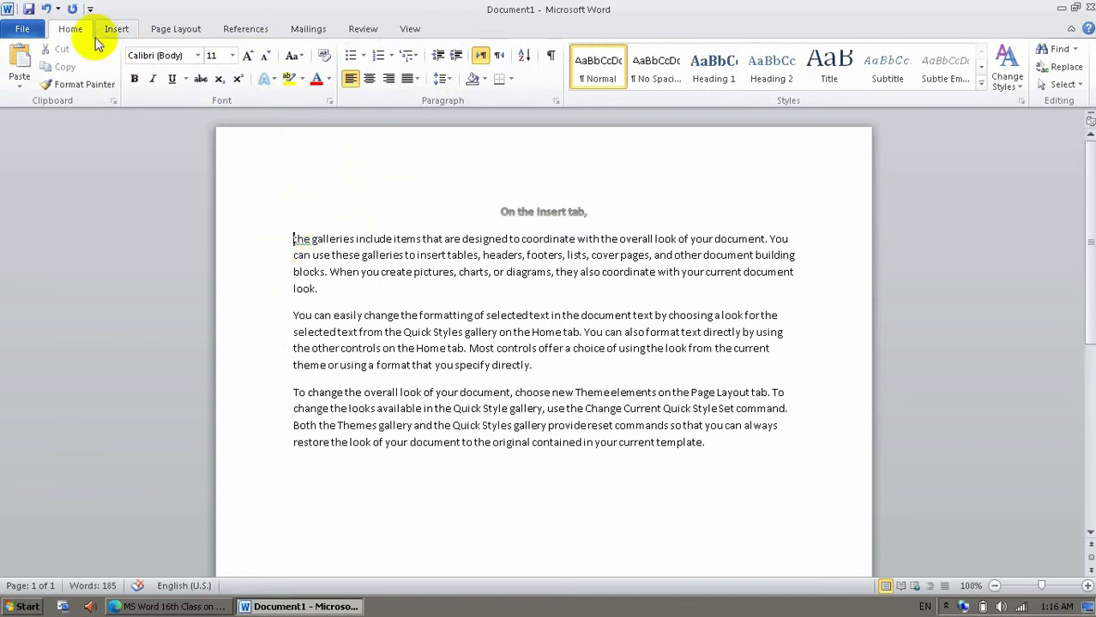
click(116, 28)
click(174, 79)
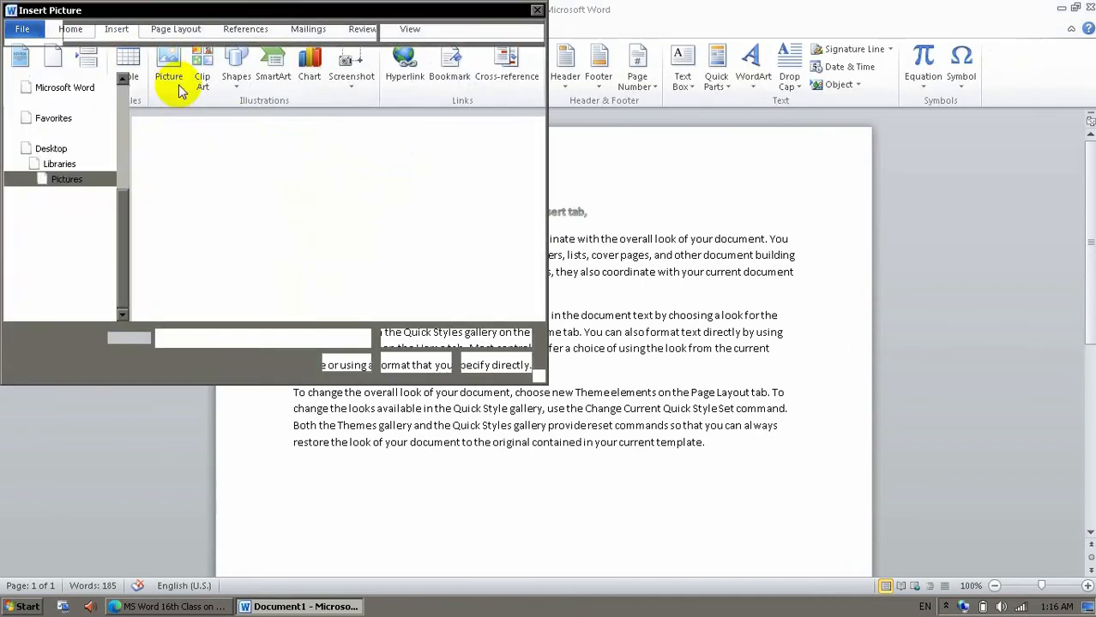
double_click(162, 148)
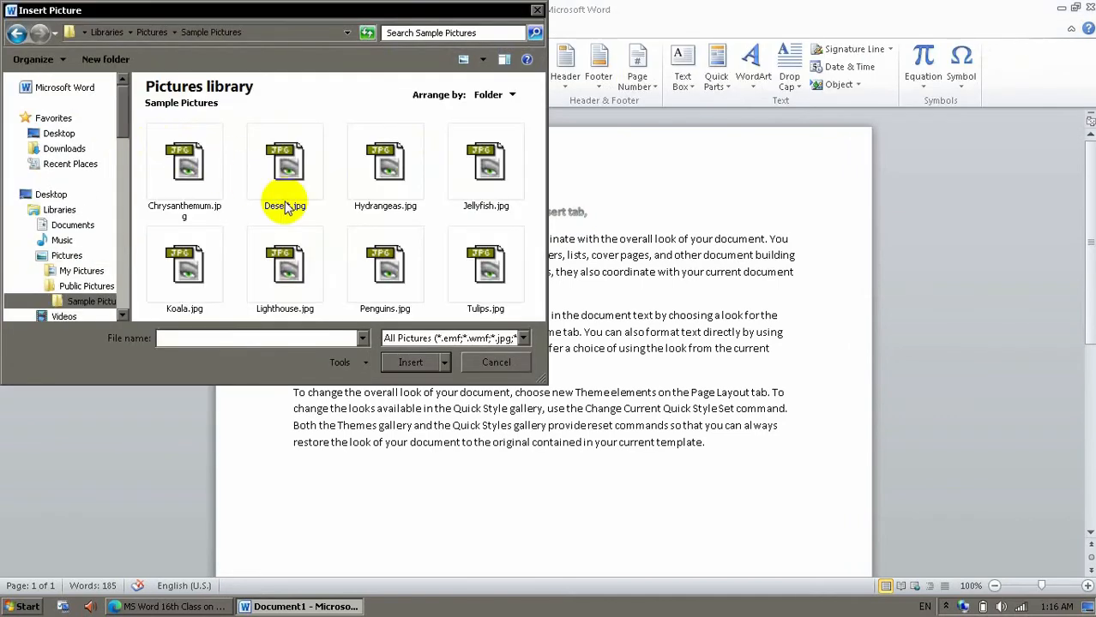
double_click(282, 178)
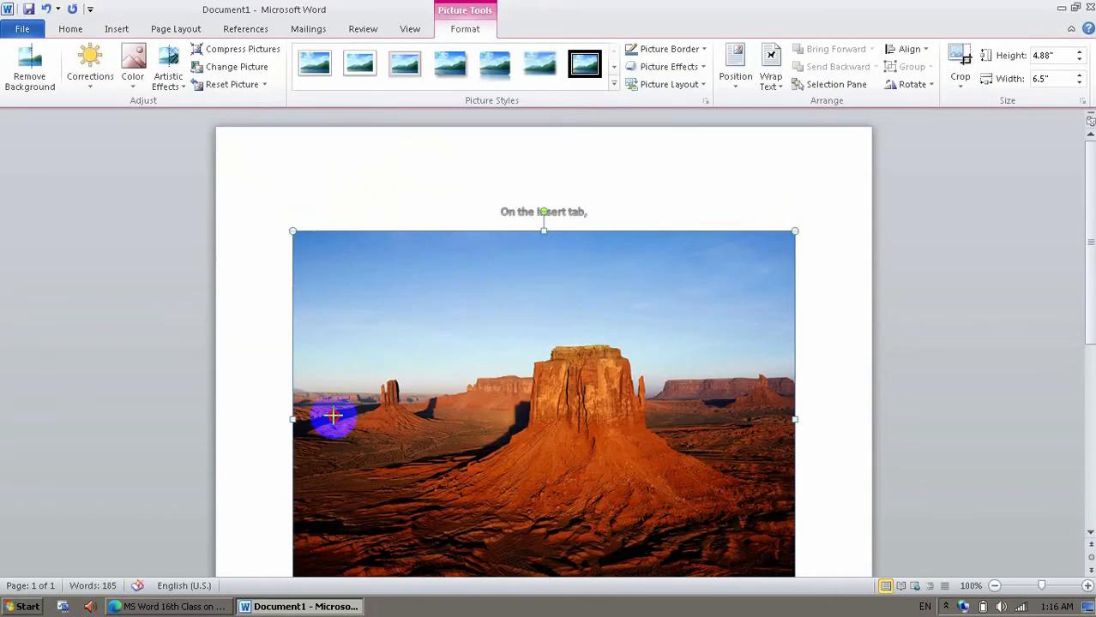
Shrink the desert picture to about 2.49" by 3.32" and set its text wrapping to Square.
drag(334, 416, 332, 419)
right_click(392, 375)
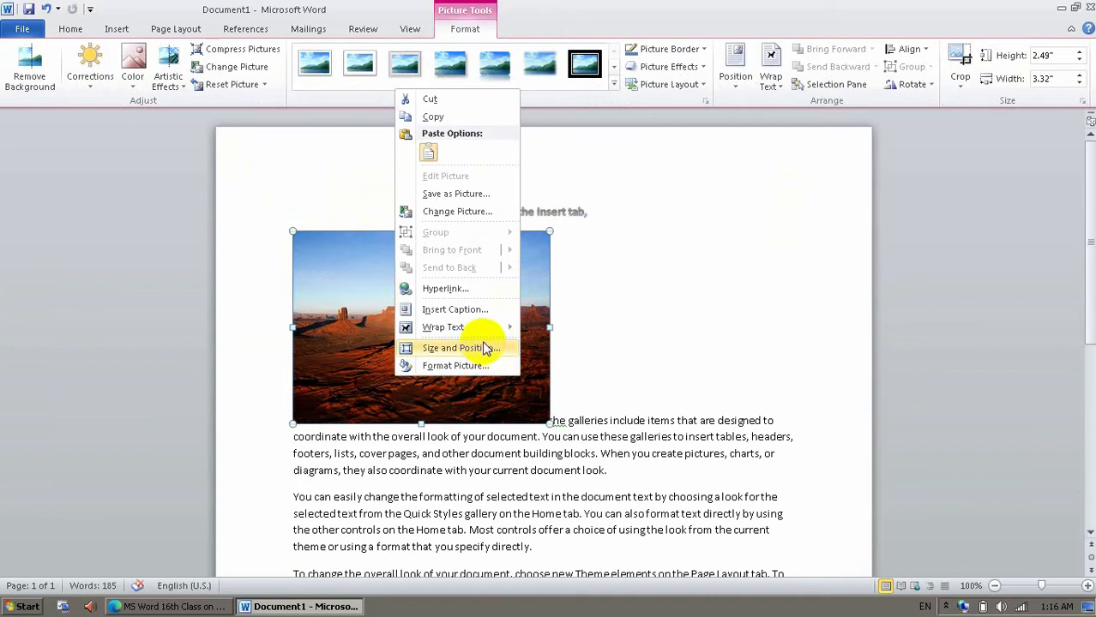
mouse_move(480, 328)
click(549, 349)
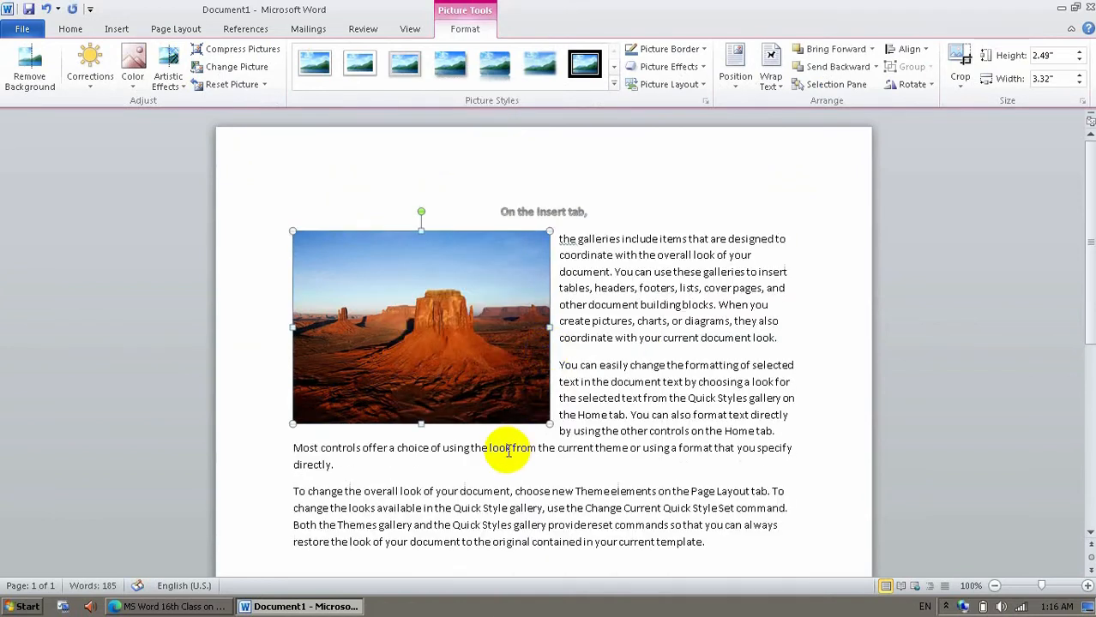
click(593, 421)
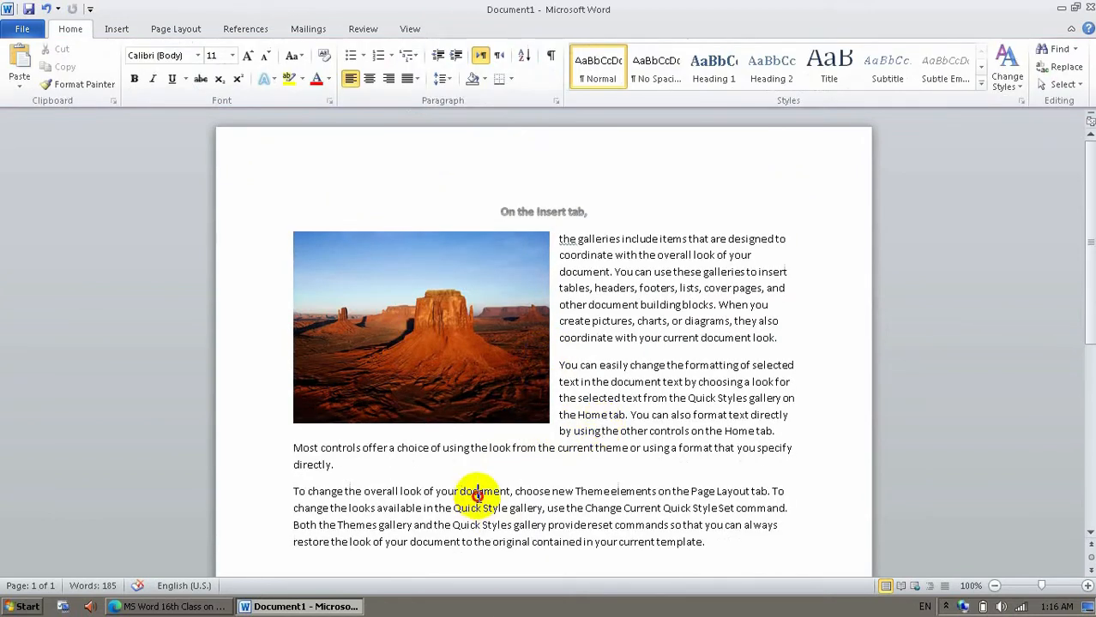
Insert the clip art of the white house beside the water into the last paragraph.
click(118, 29)
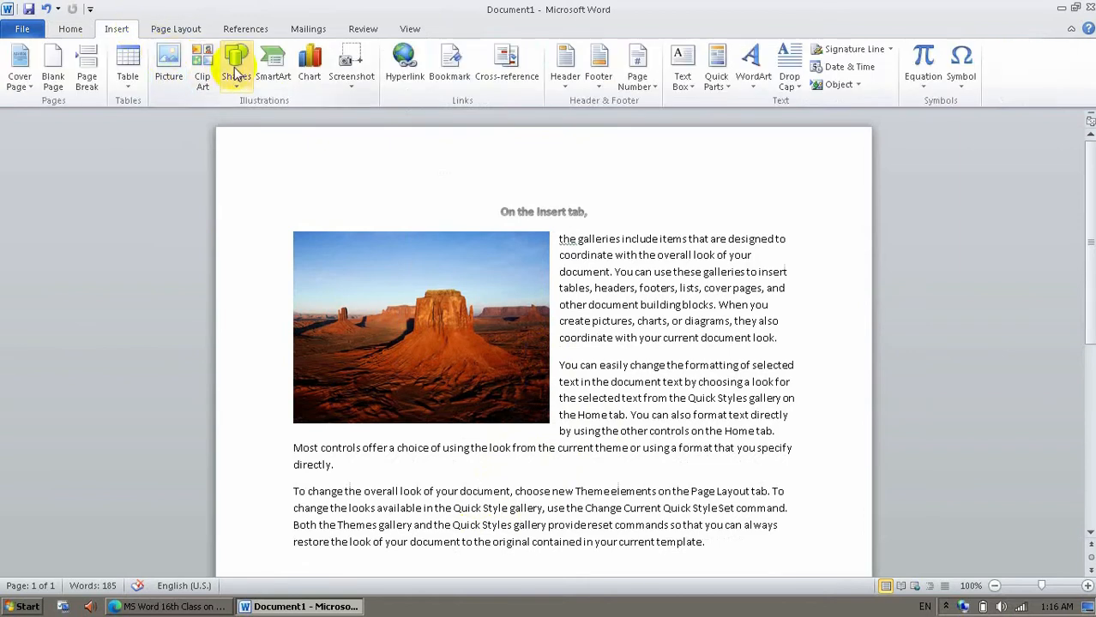
click(204, 71)
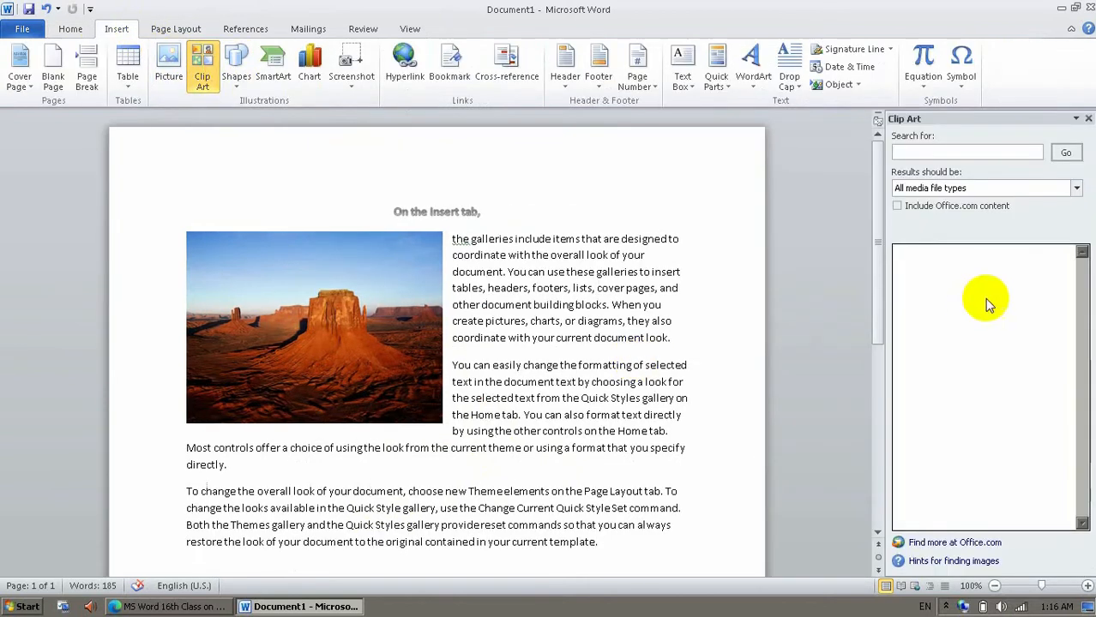
click(1067, 153)
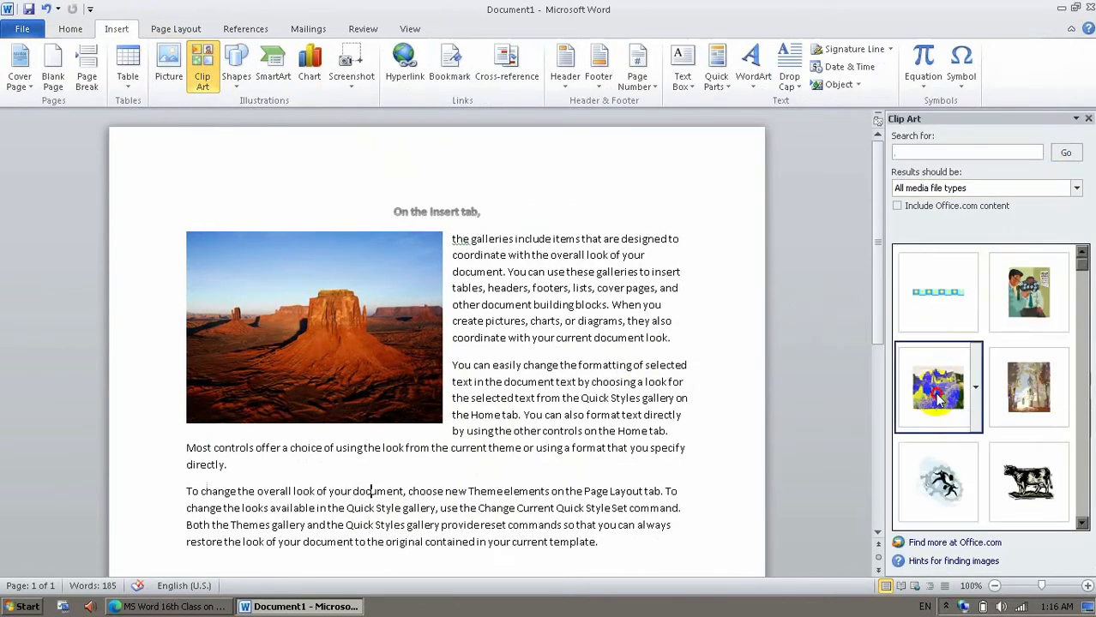
click(938, 399)
Set the house clip art's text wrapping to Square and move it to the right margin beside the last paragraph.
right_click(544, 311)
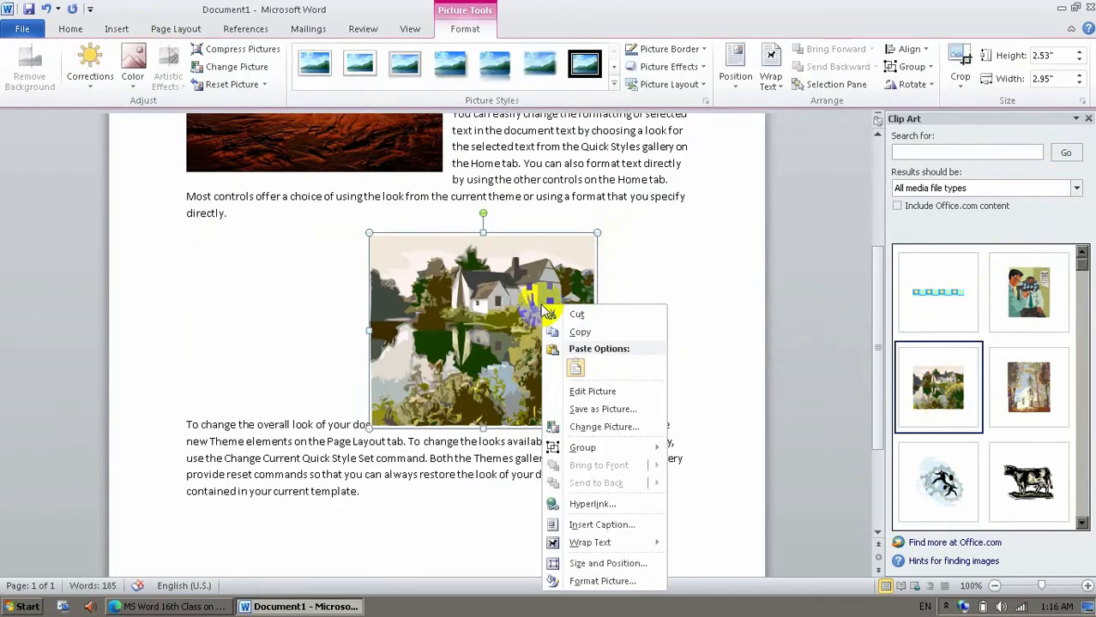
mouse_move(647, 546)
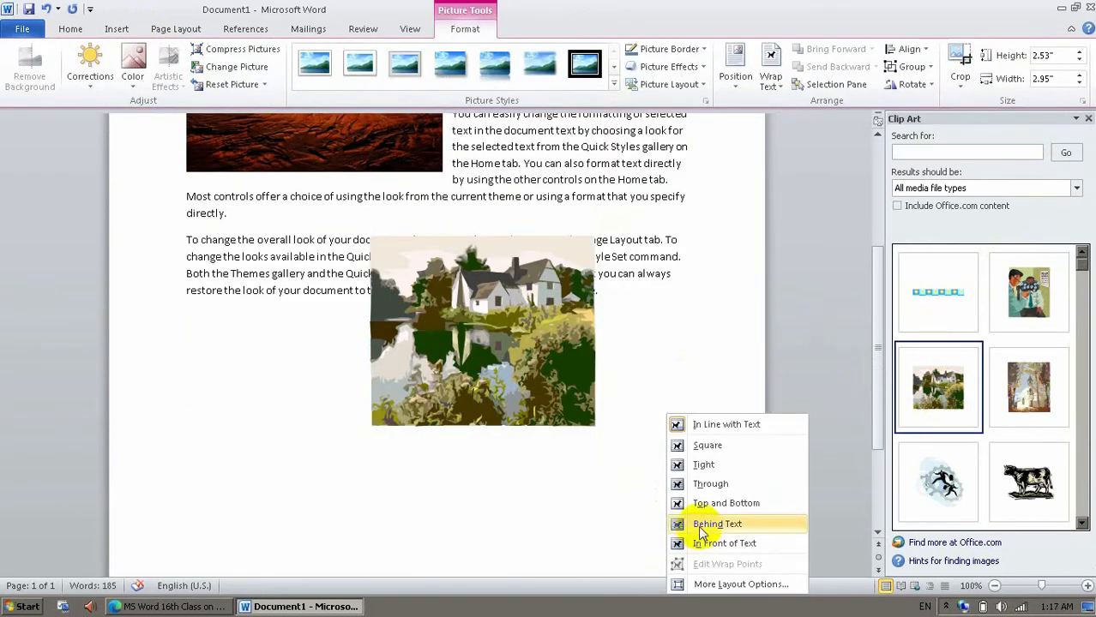
click(705, 445)
drag(508, 319, 588, 247)
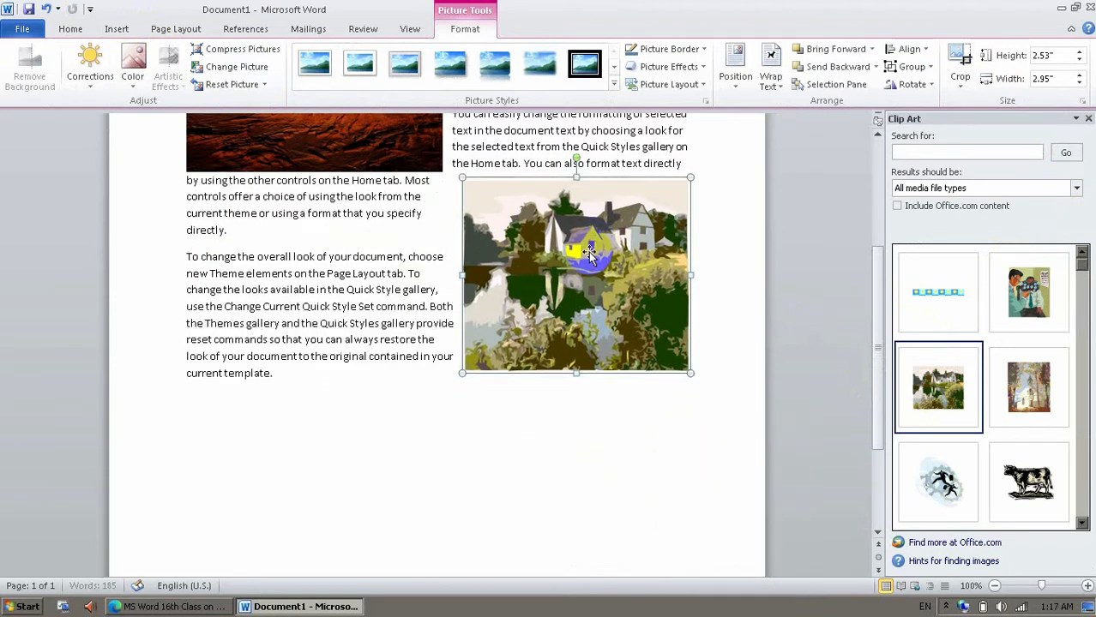
Draw a wide five-point star below the last paragraph and close the clip art search.
click(117, 29)
click(240, 79)
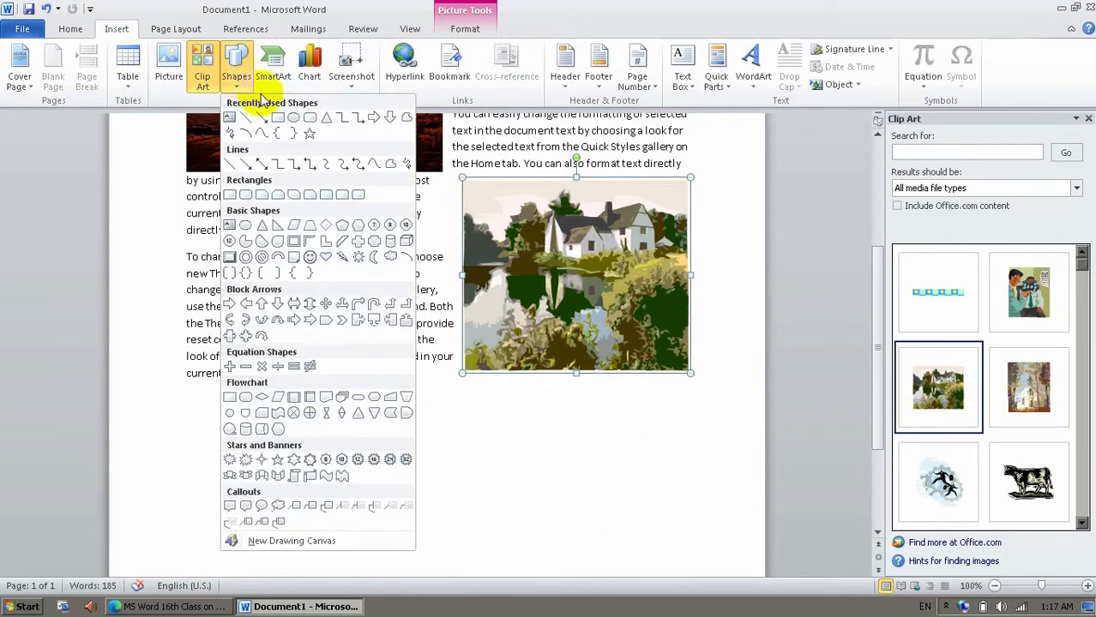
click(310, 133)
mouse_move(321, 417)
mouse_down()
mouse_move(494, 531)
mouse_move(600, 544)
mouse_move(600, 553)
mouse_up()
click(686, 513)
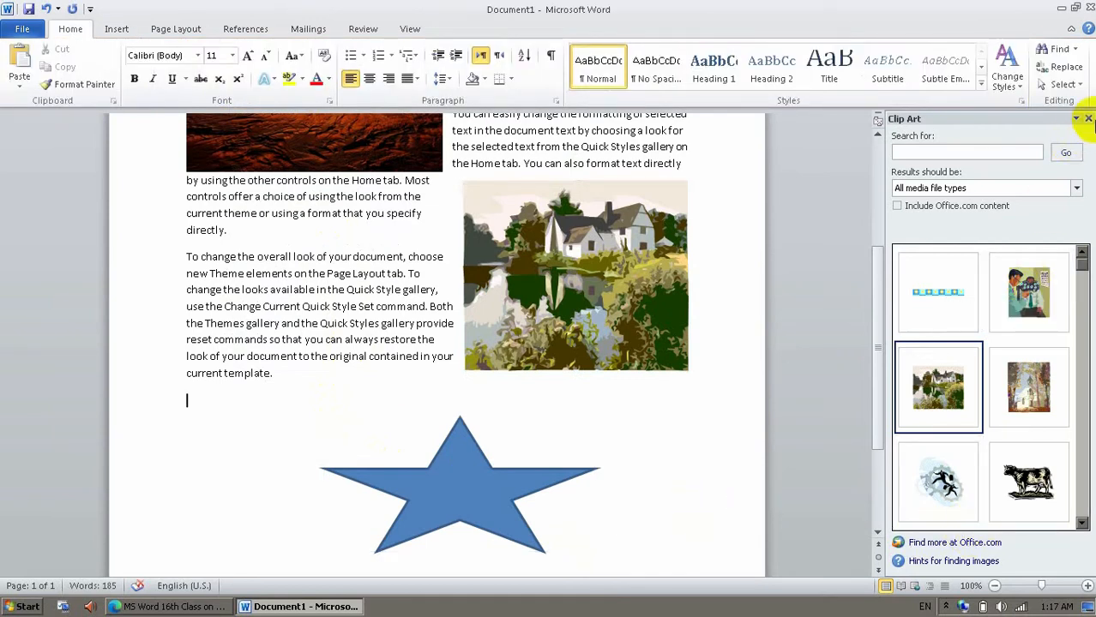
click(1087, 118)
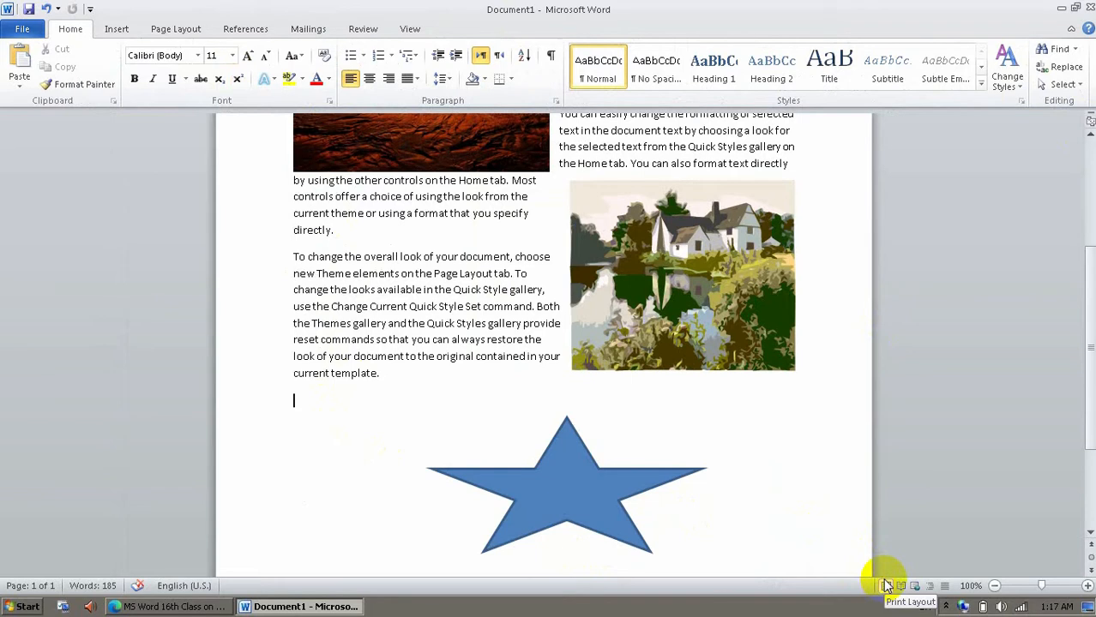
Zoom the document out to 50% to show the whole page.
click(415, 28)
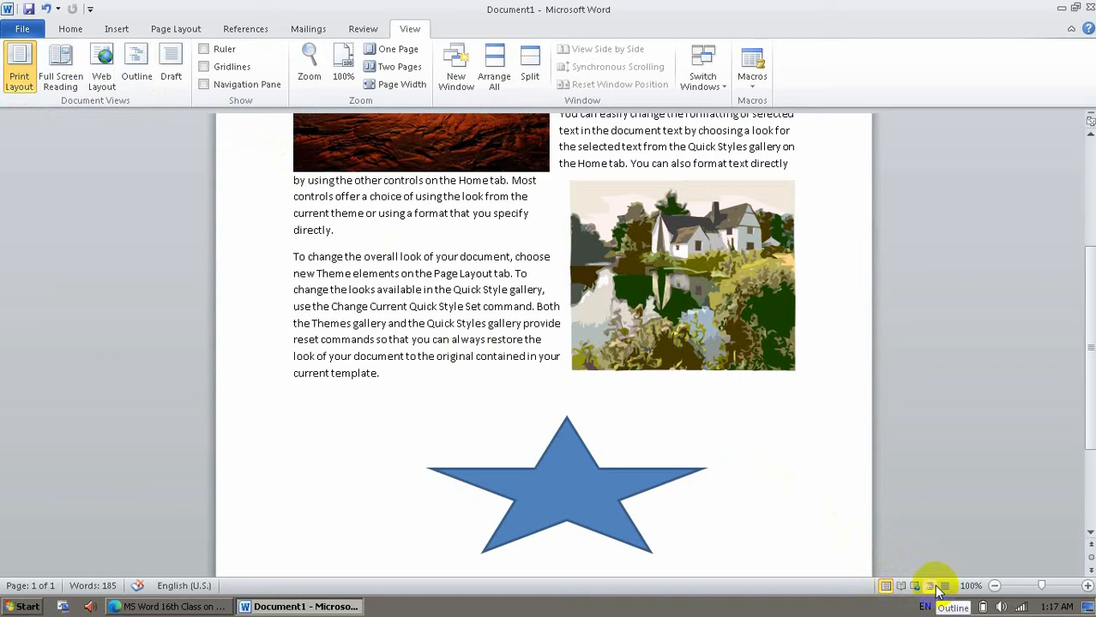
click(995, 586)
click(994, 586)
click(995, 586)
click(994, 586)
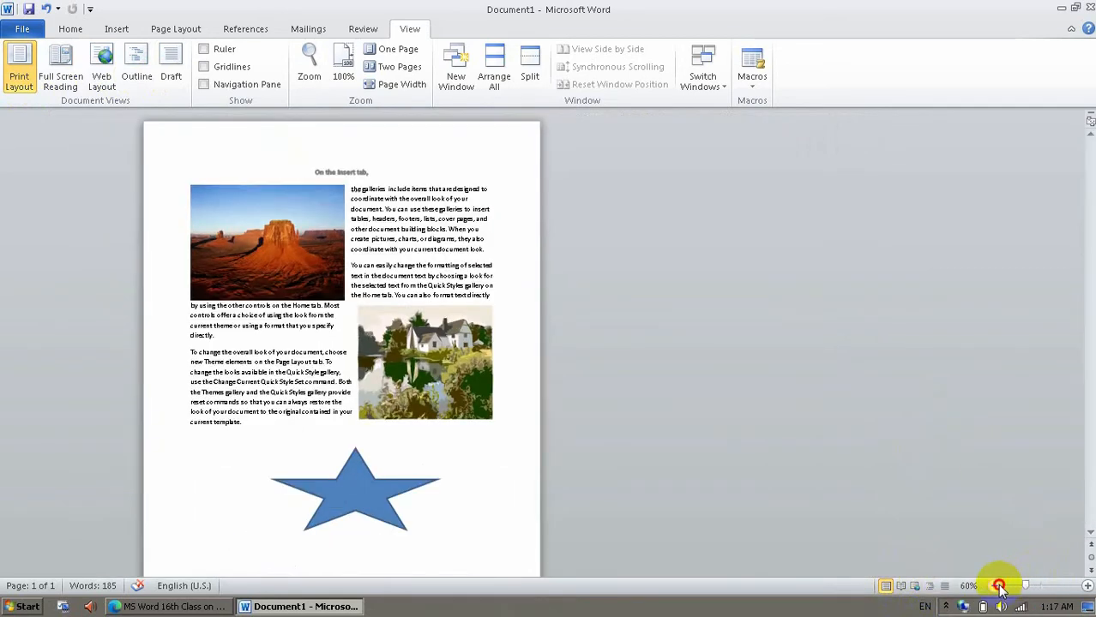
click(994, 585)
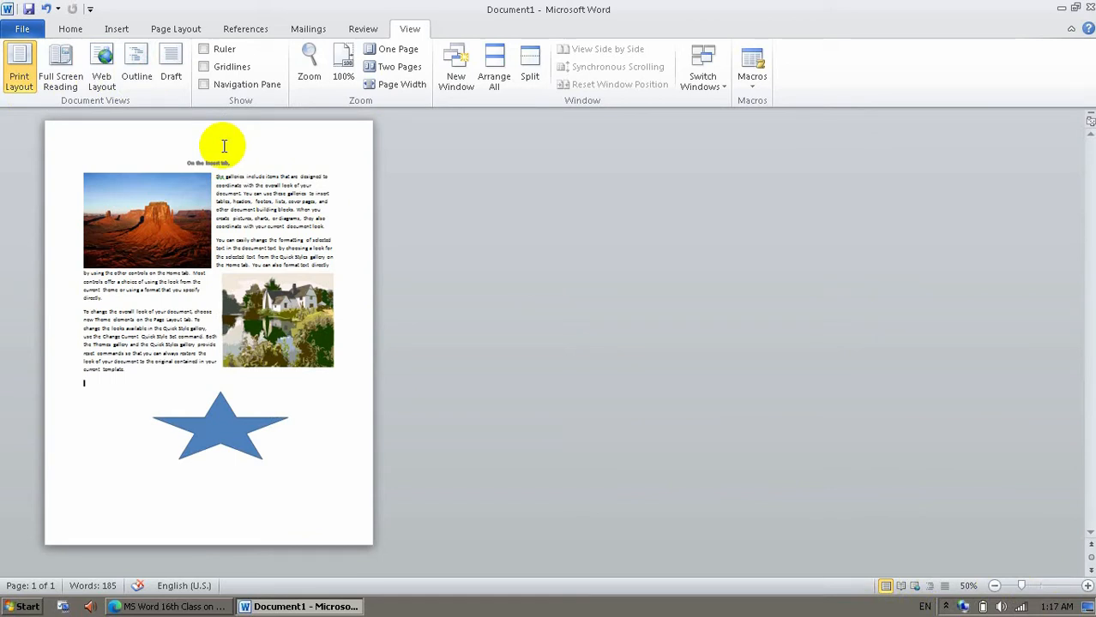
View the document in Full Screen Reading, leave it, and switch to Web Layout.
click(62, 73)
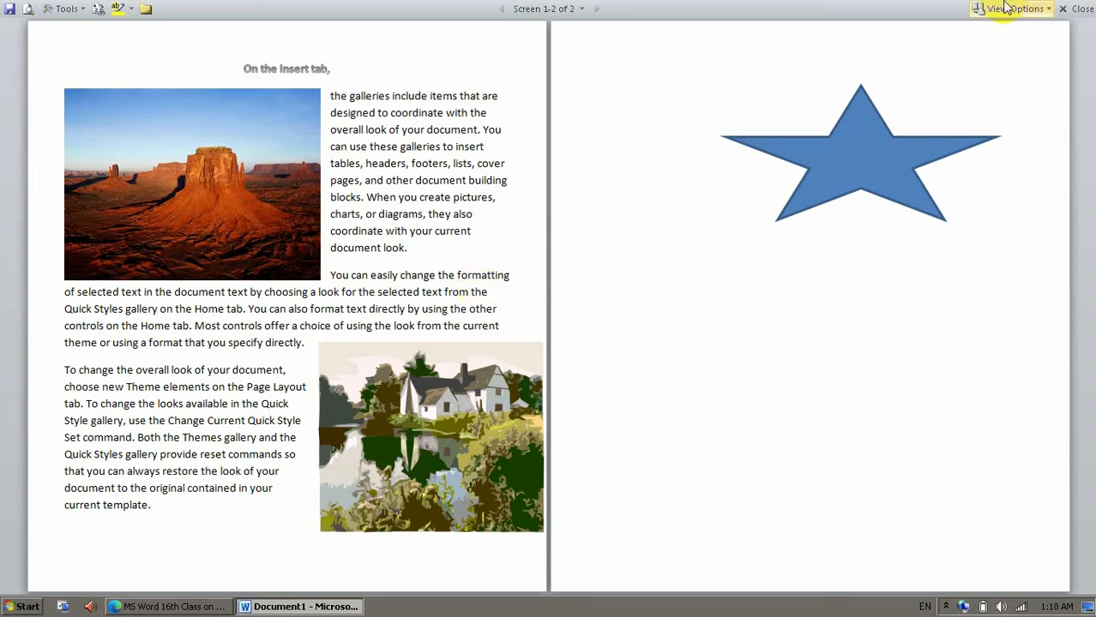
click(1082, 8)
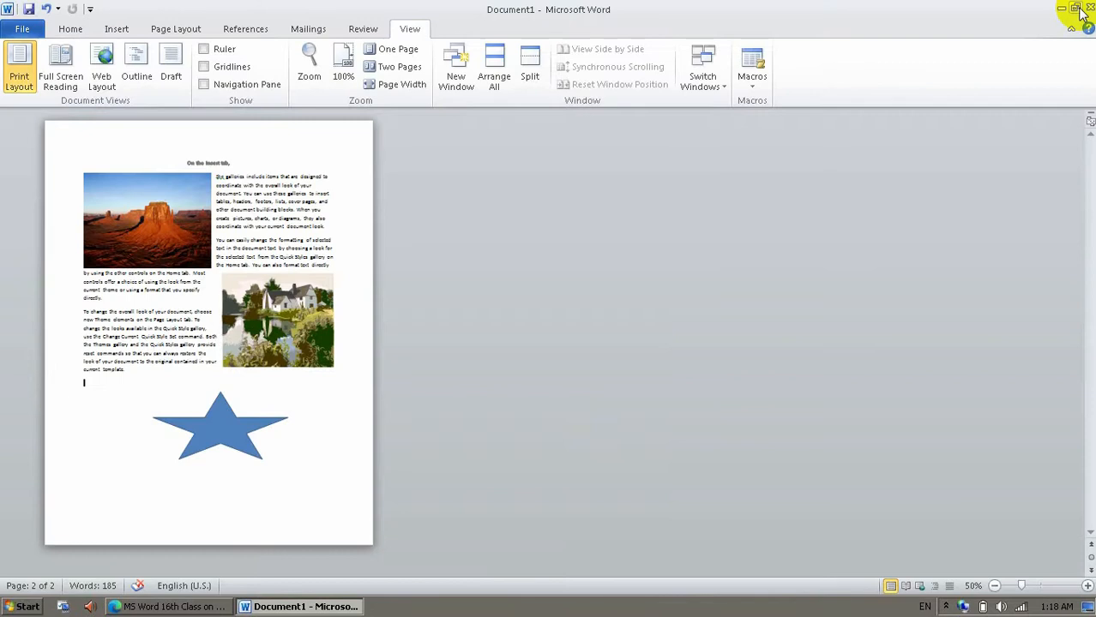
click(103, 80)
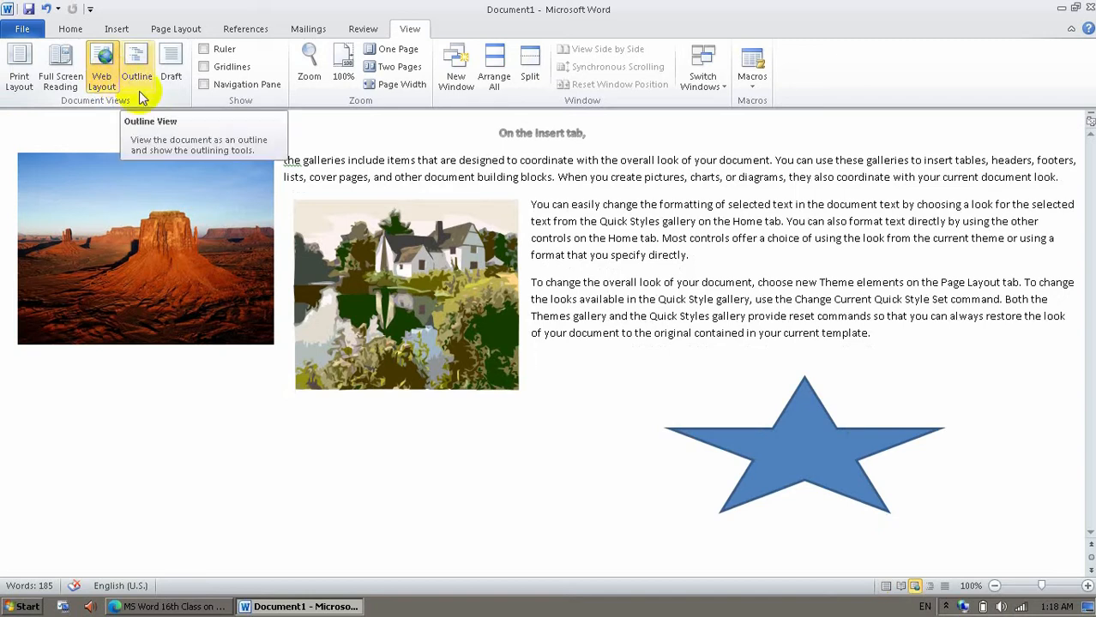
View the document as an outline and switch from there to Draft view.
click(139, 91)
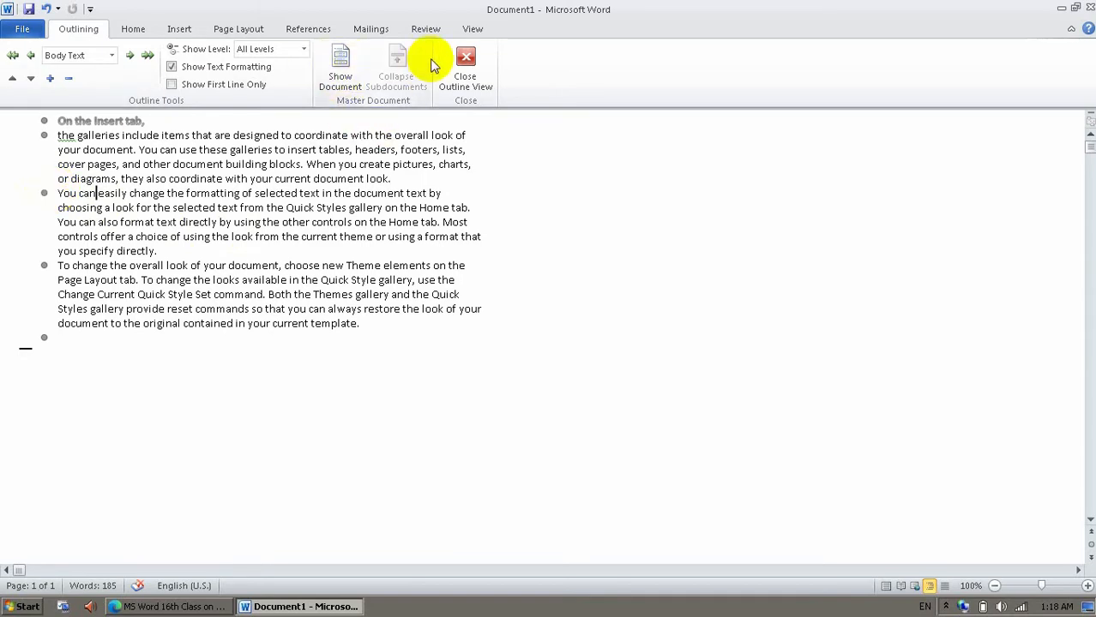
click(472, 28)
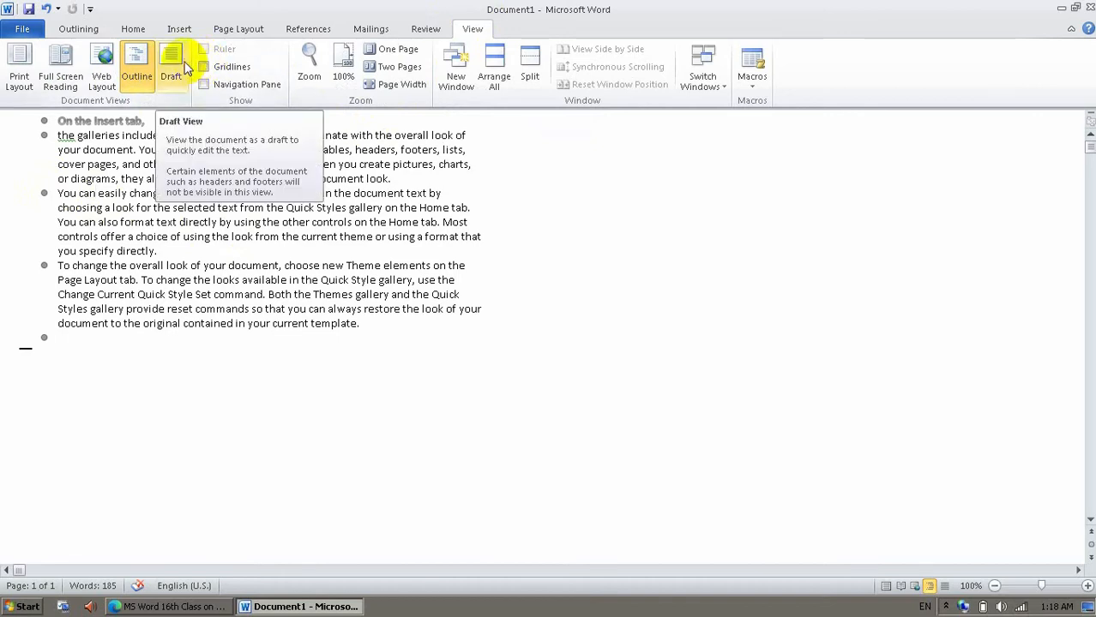
click(186, 69)
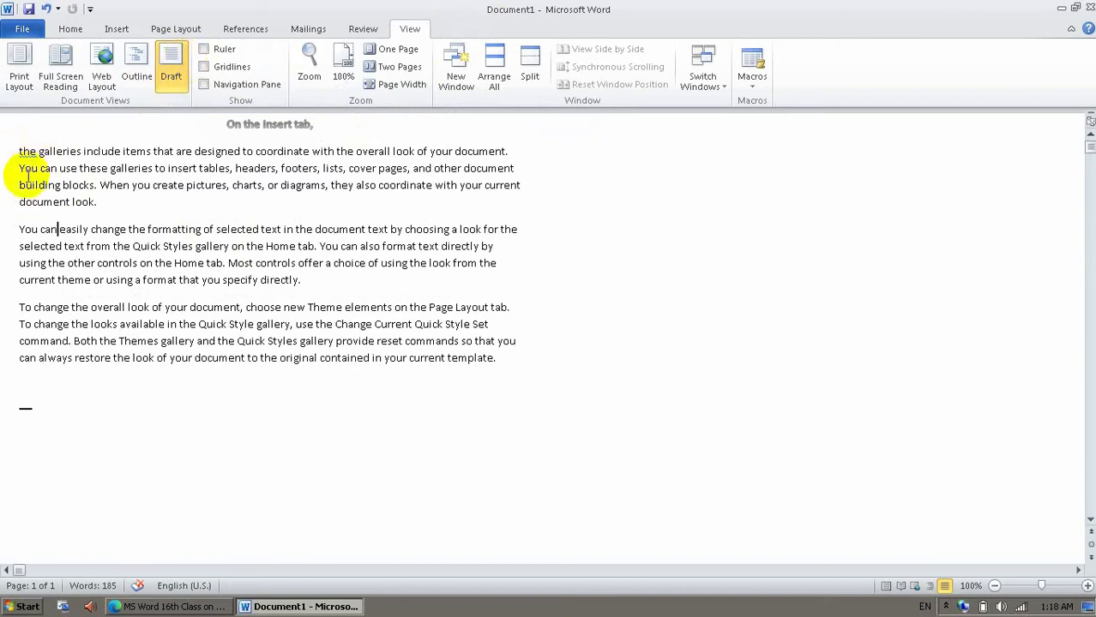
Go back to Outline view and close it.
click(137, 78)
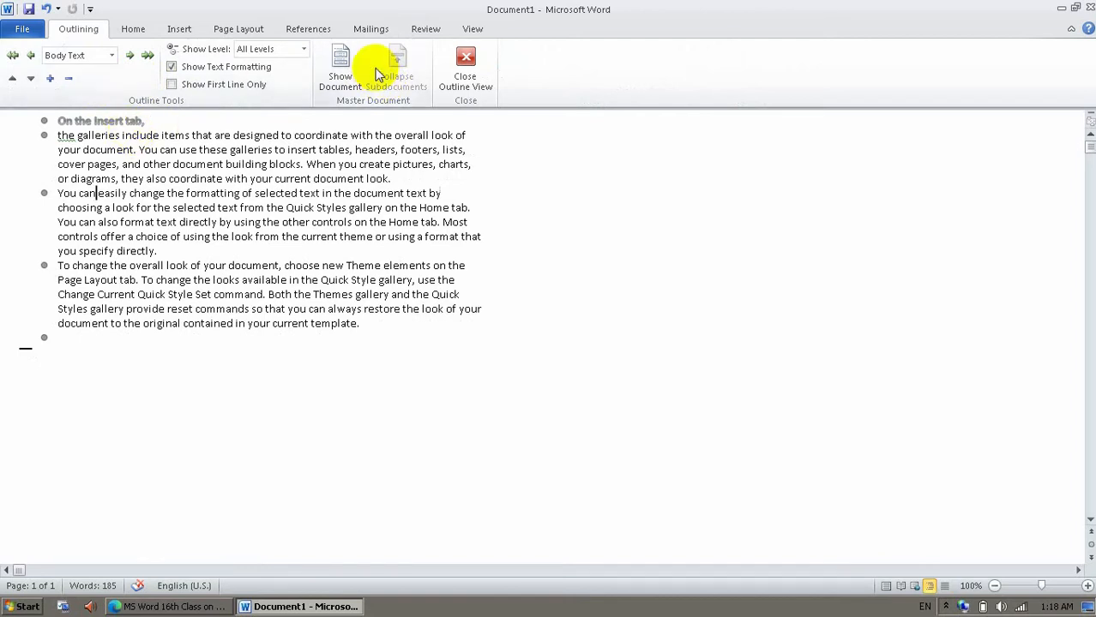
click(445, 58)
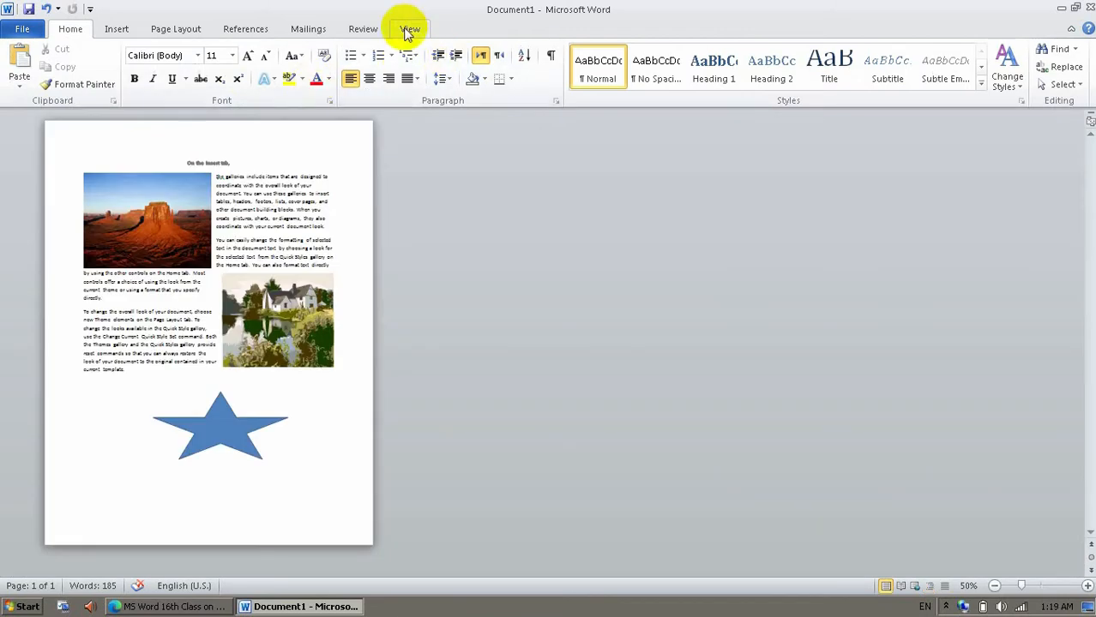
Show the document in Draft view once more and return it to Print Layout.
click(408, 29)
click(176, 75)
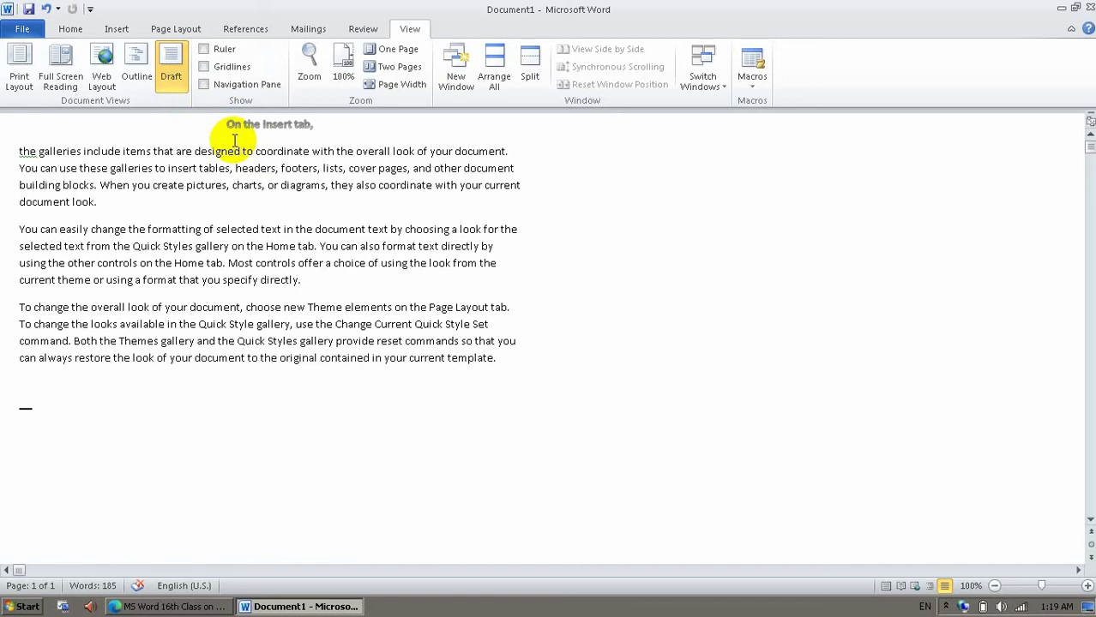
click(6, 54)
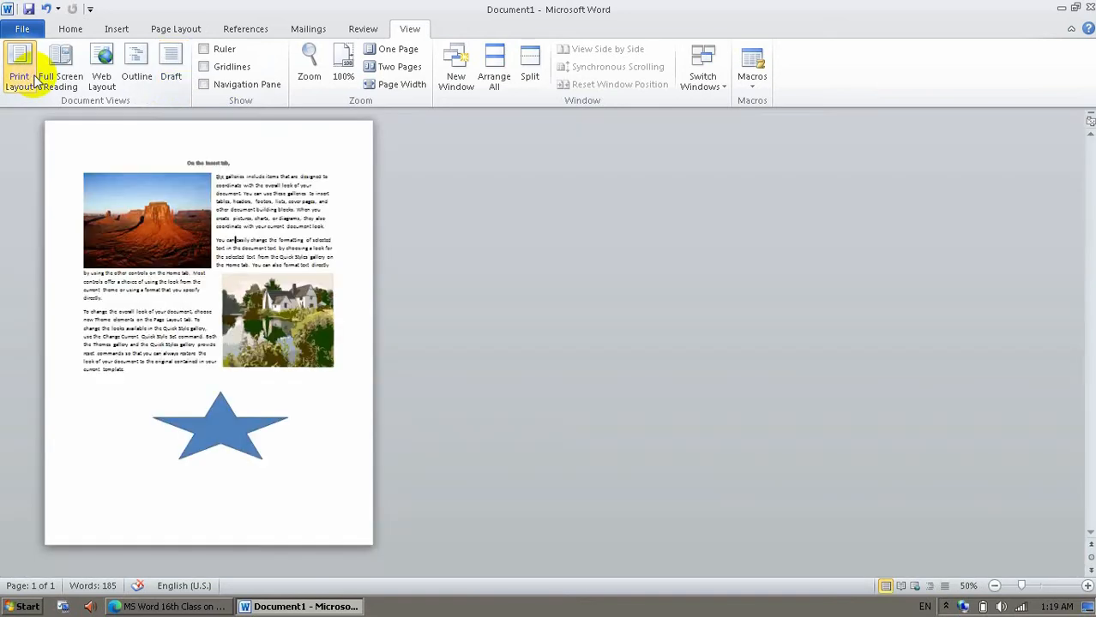
Switch between Draft view and Print Layout, and show the ruler briefly before hiding it again.
click(176, 76)
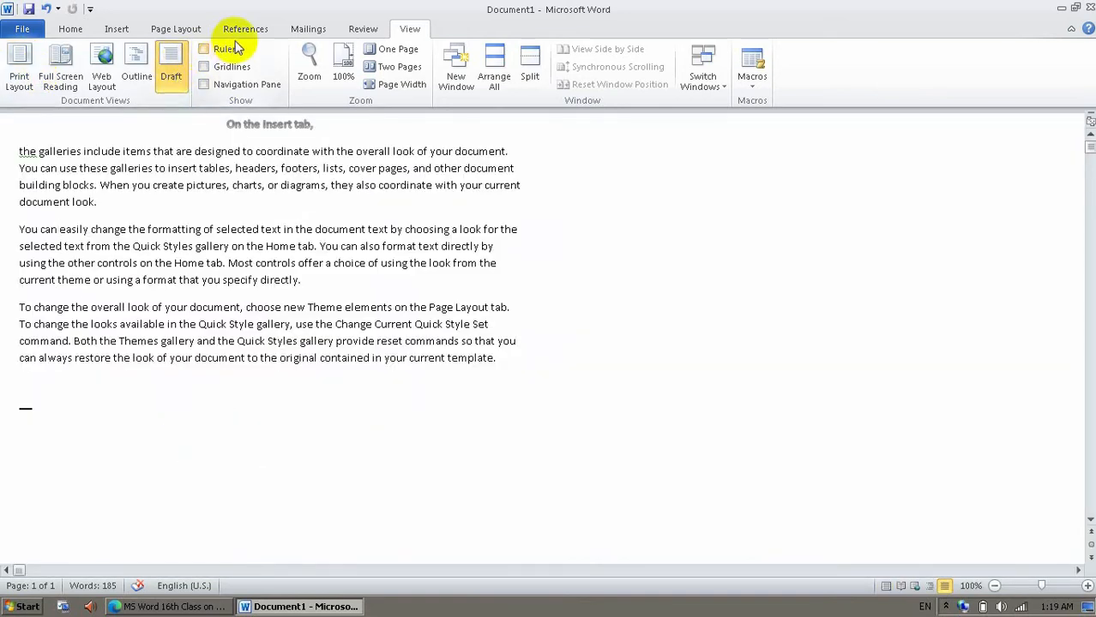
click(12, 90)
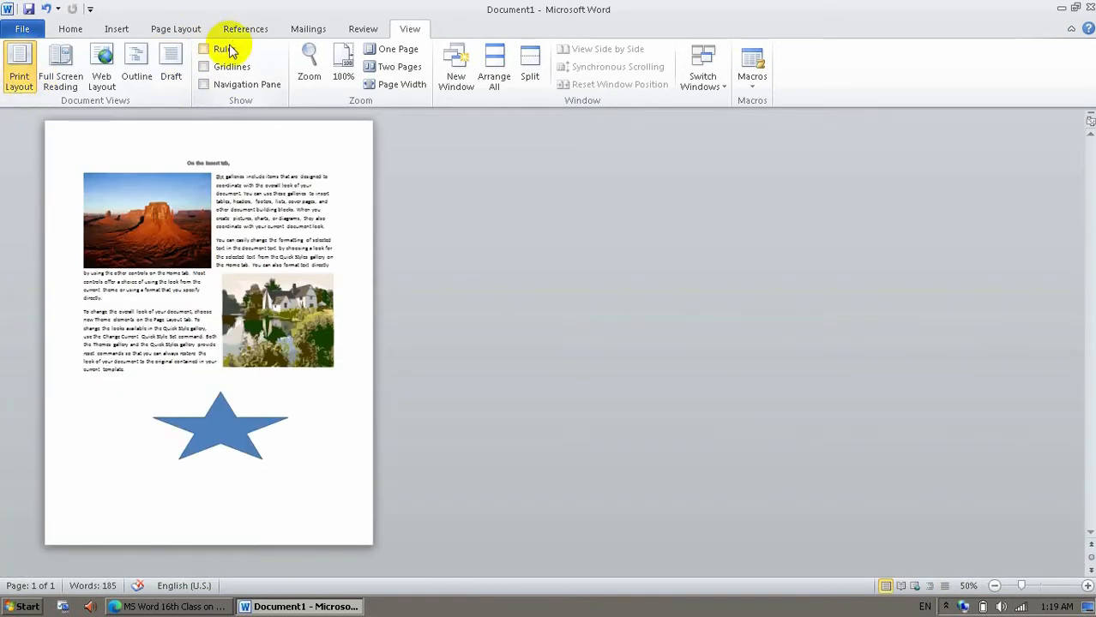
click(224, 50)
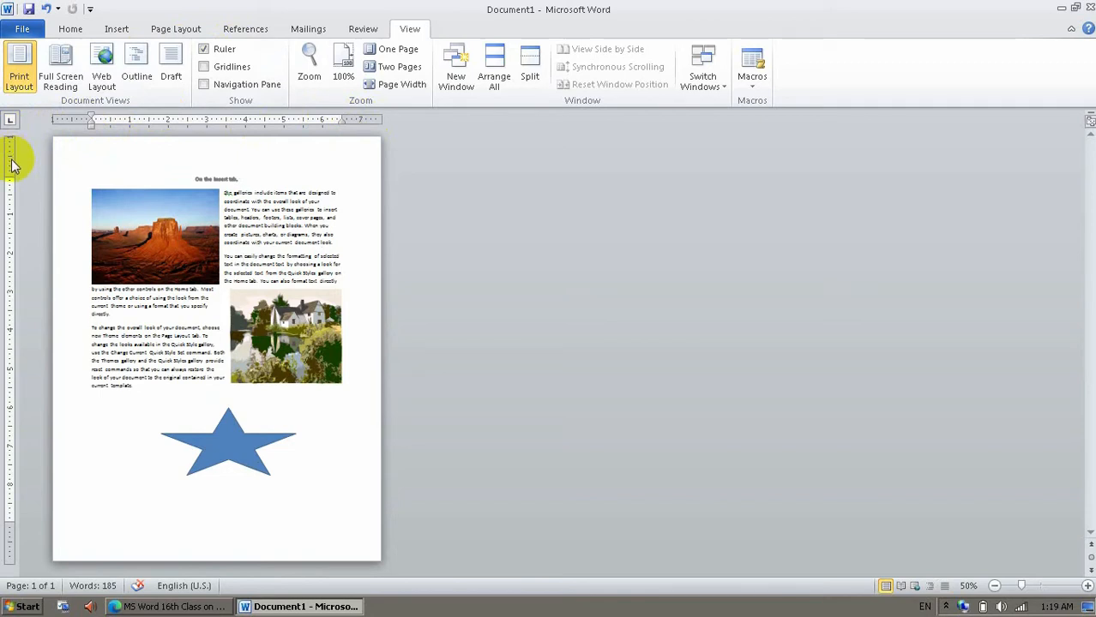
click(217, 50)
Shrink the star and place it at the page's left margin below the text, with gridlines shown only while adjusting it.
click(221, 67)
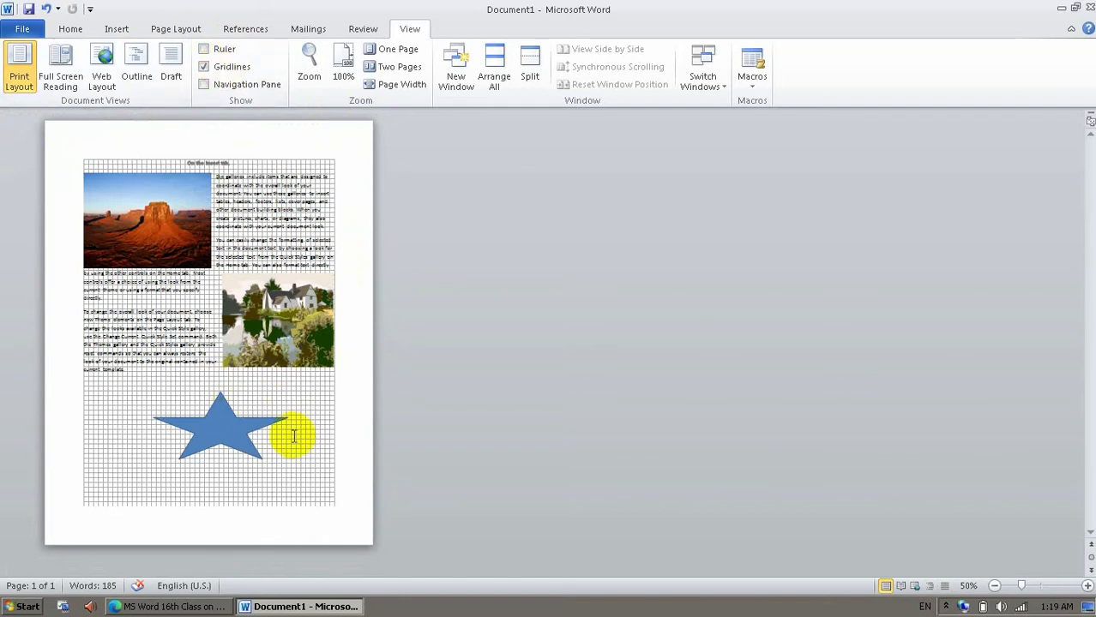
click(244, 414)
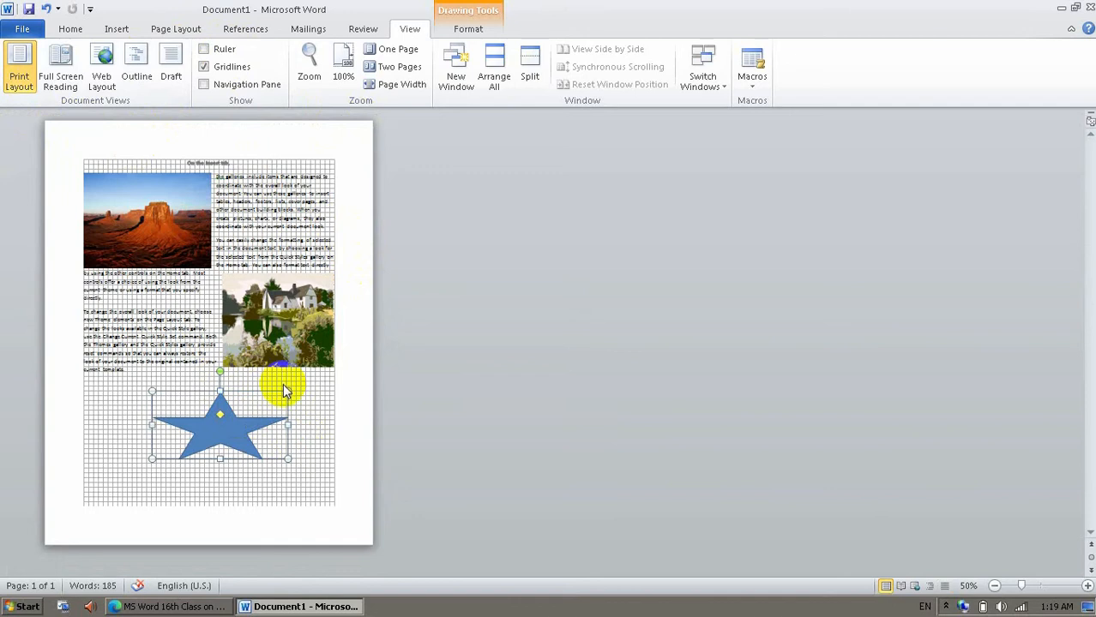
drag(287, 389, 105, 432)
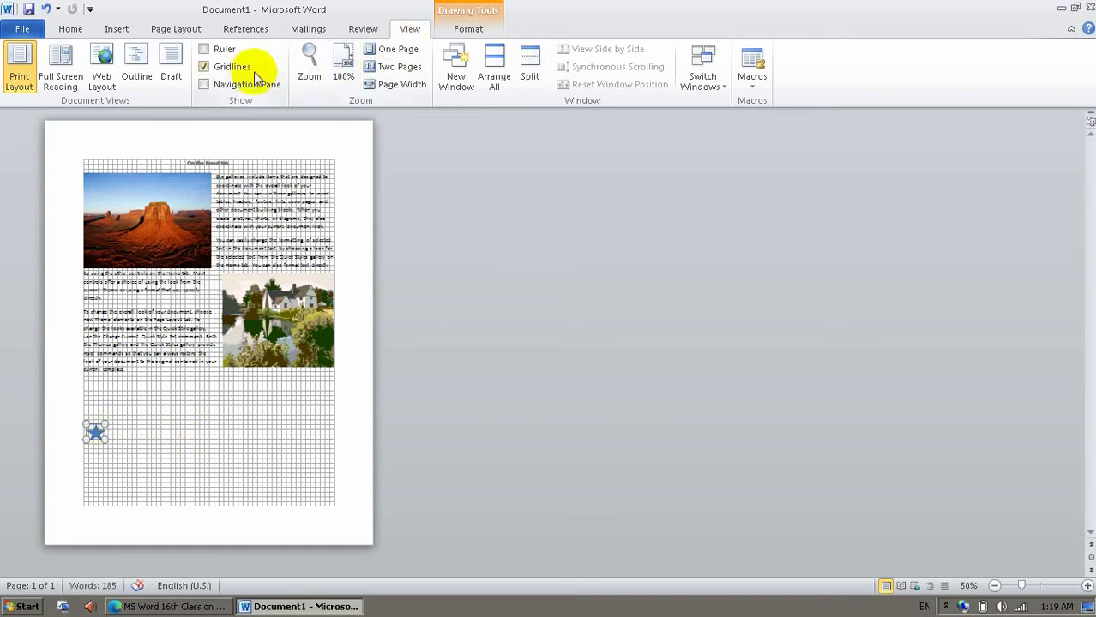
click(204, 67)
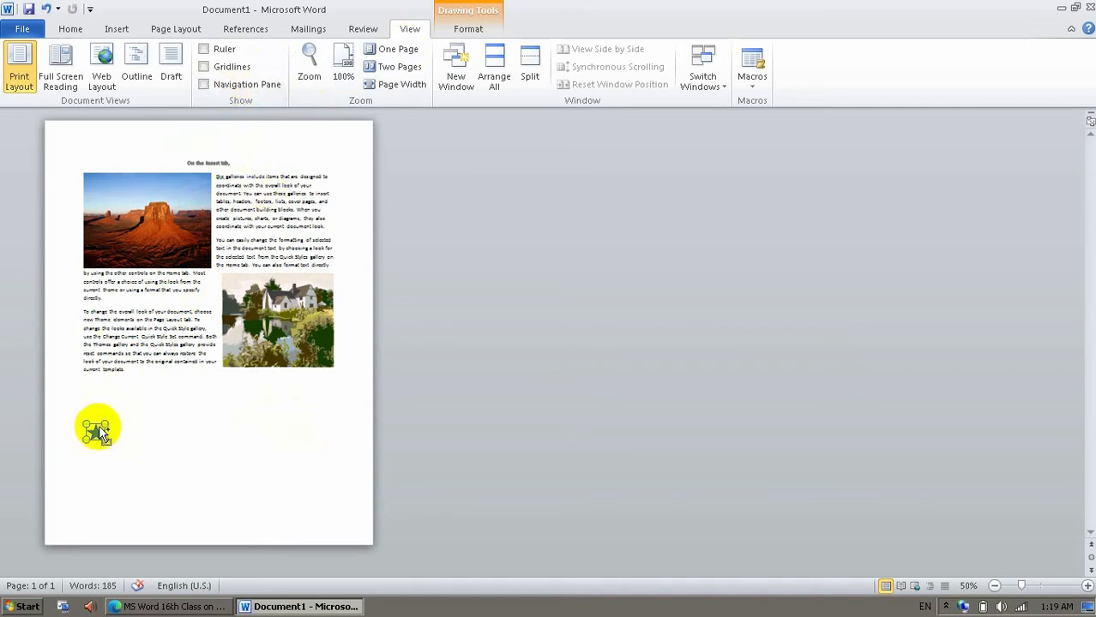
Copy the small star to the page's right margin at the same height and check both stars against temporary gridlines at 80% zoom.
drag(127, 445, 318, 433)
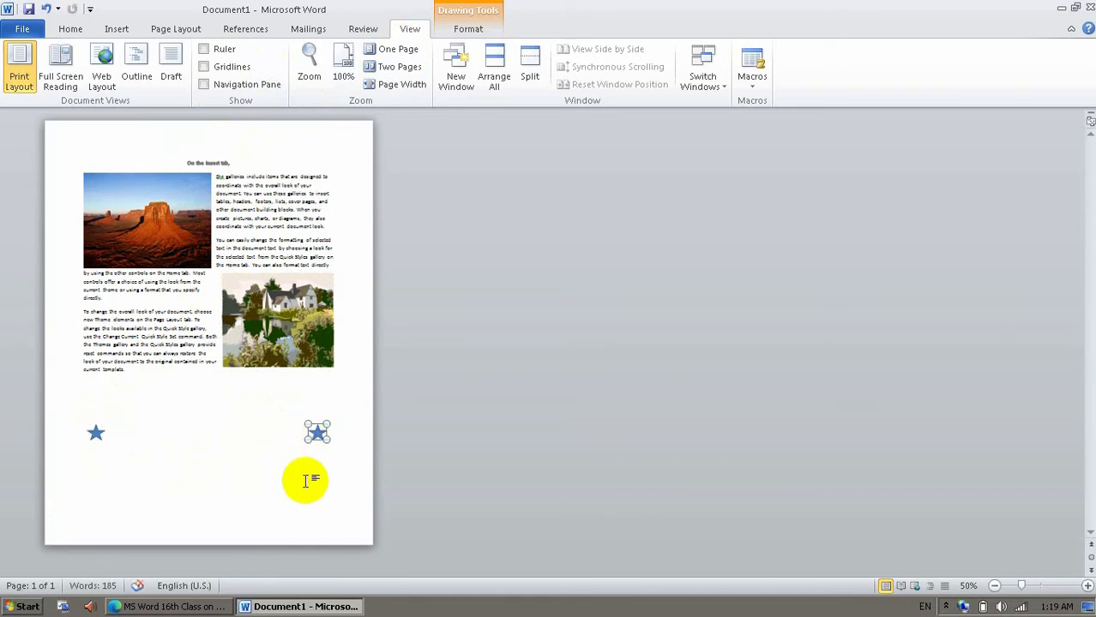
click(251, 68)
click(213, 461)
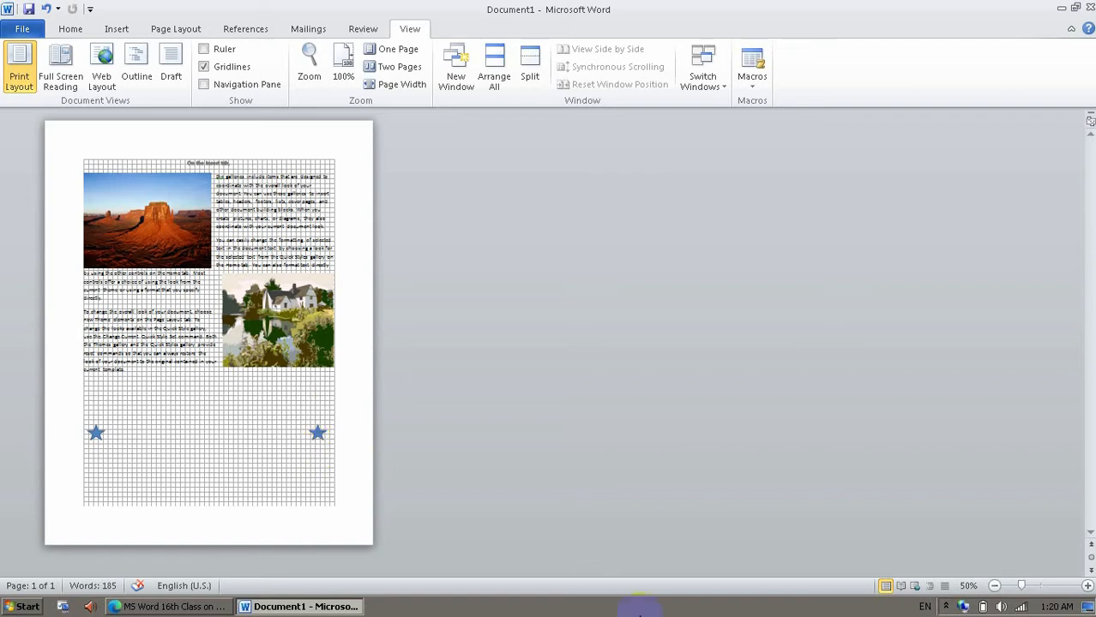
click(1087, 585)
click(1087, 585)
click(1087, 585)
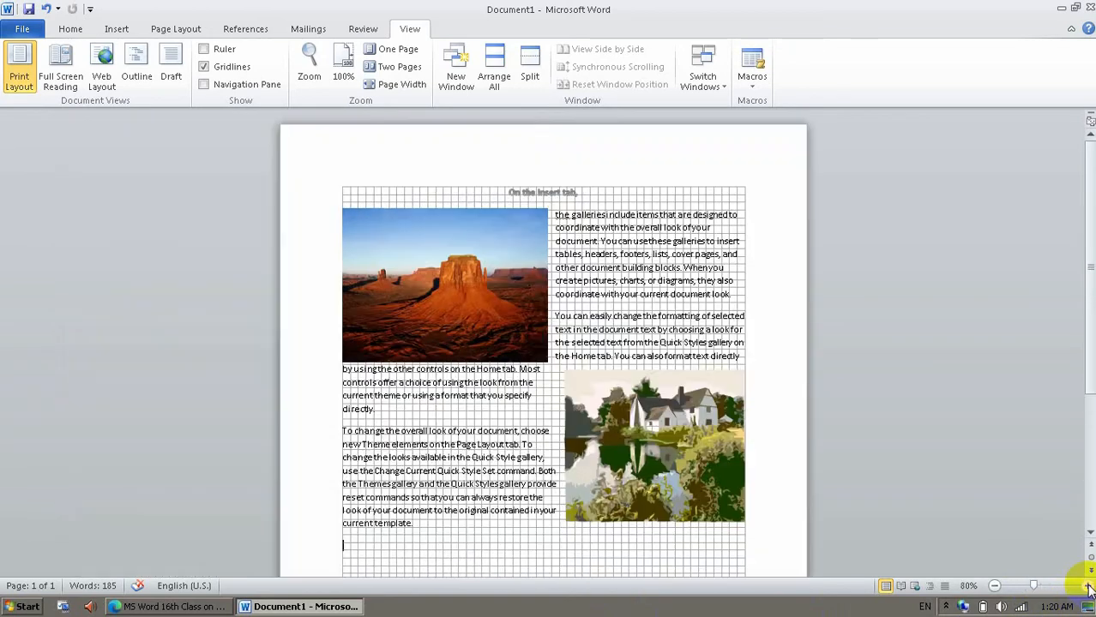
drag(1090, 334, 1090, 446)
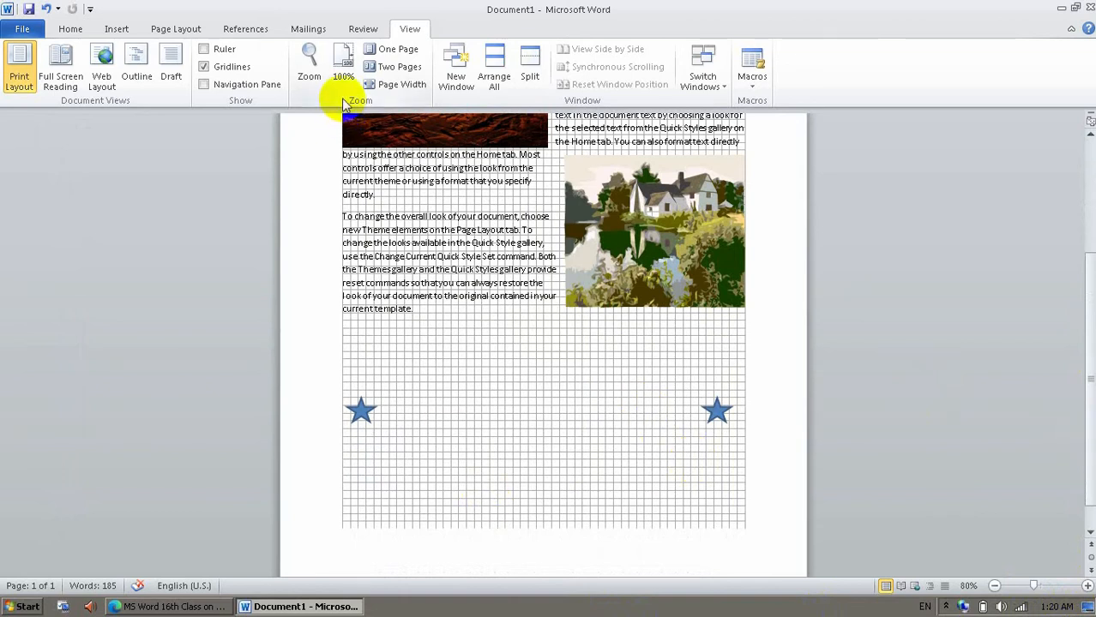
click(227, 69)
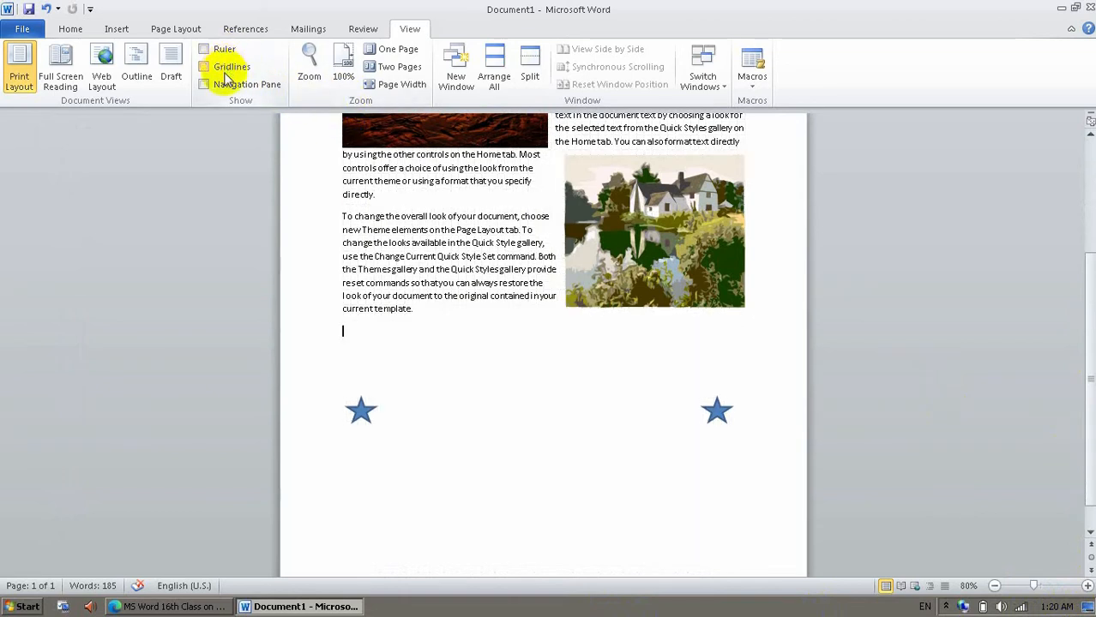
Browse the page thumbnails and search the document for "your" in the Navigation Pane, and hide the pane.
click(237, 89)
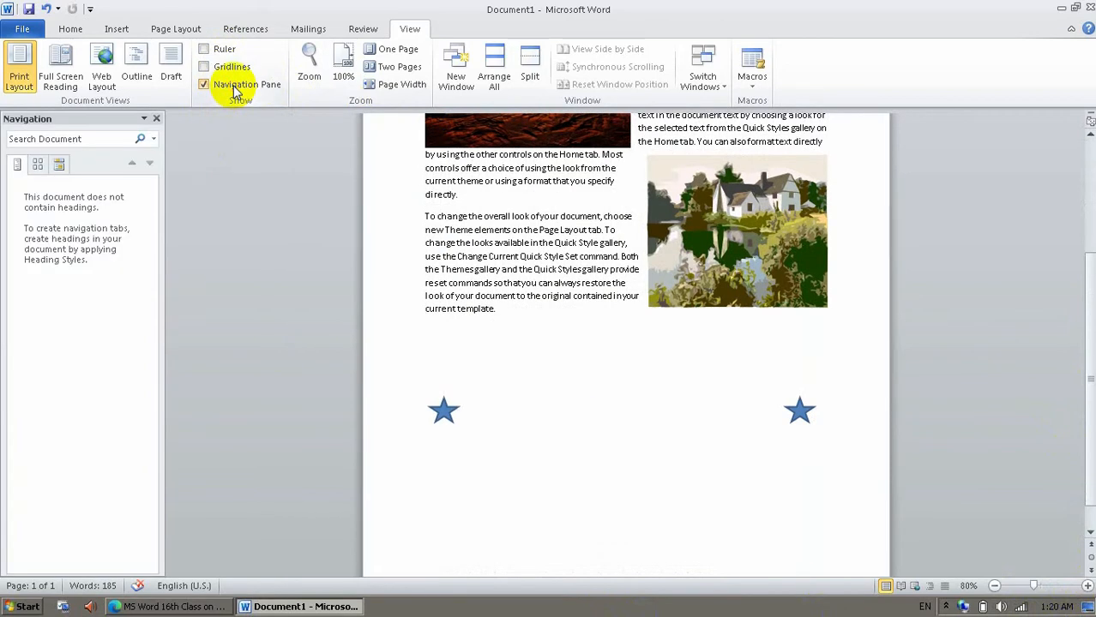
click(37, 166)
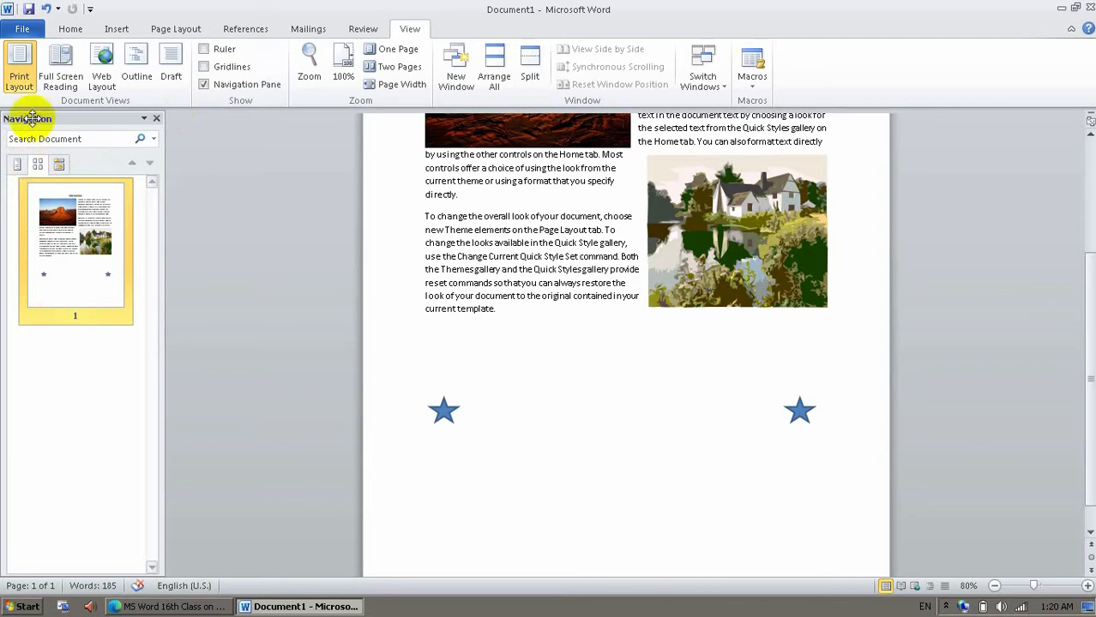
click(60, 168)
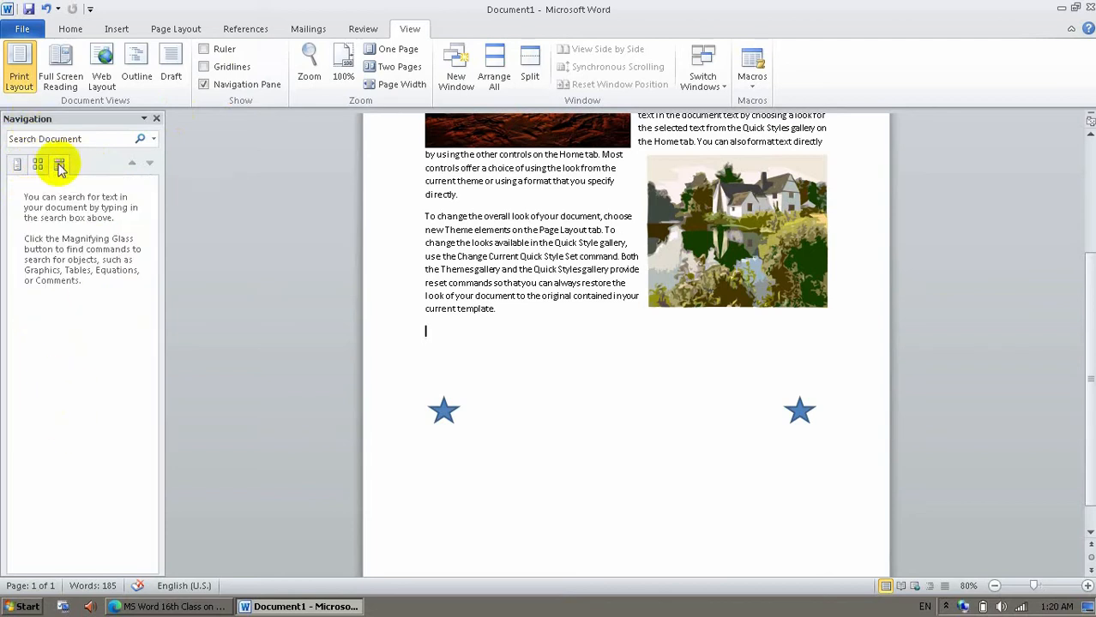
click(63, 139)
text(your)
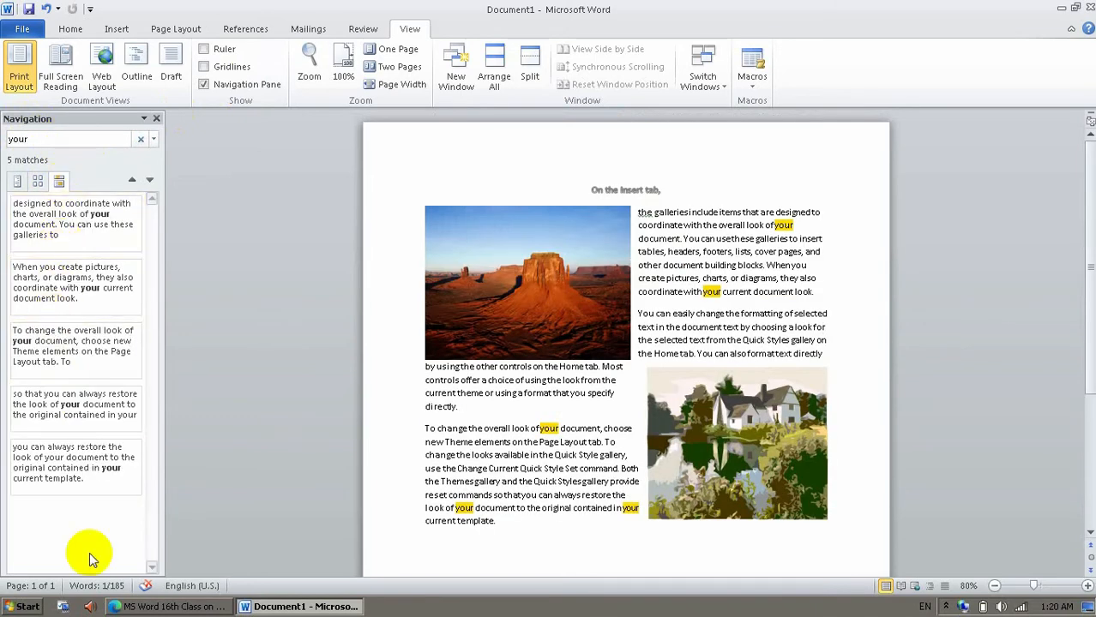
click(221, 86)
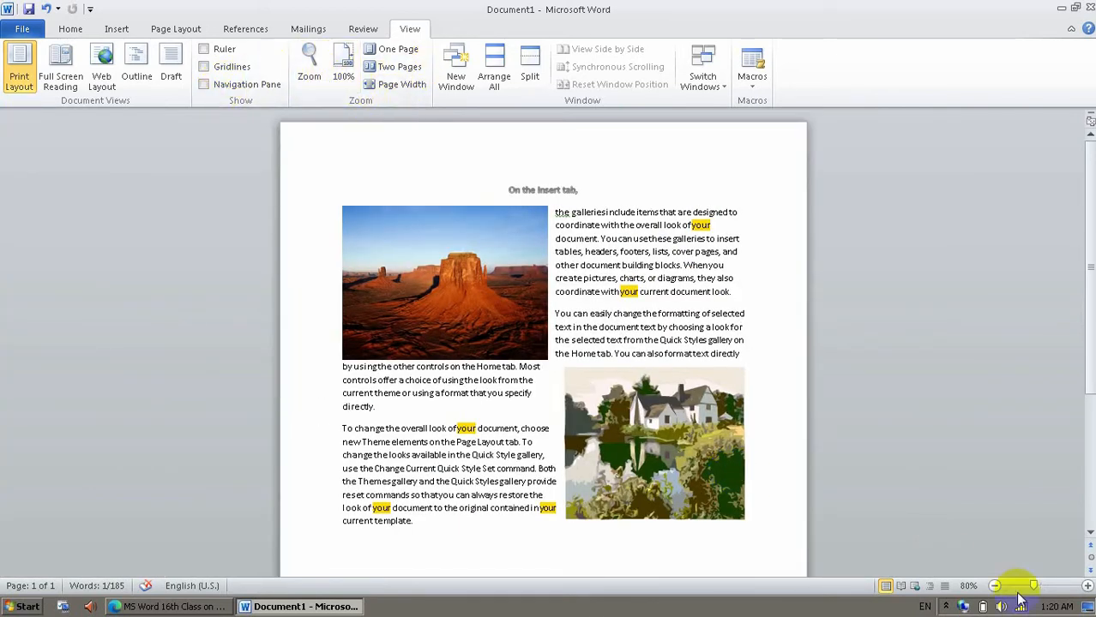
View the document at 100%, as one page, and as two pages.
click(338, 71)
click(396, 49)
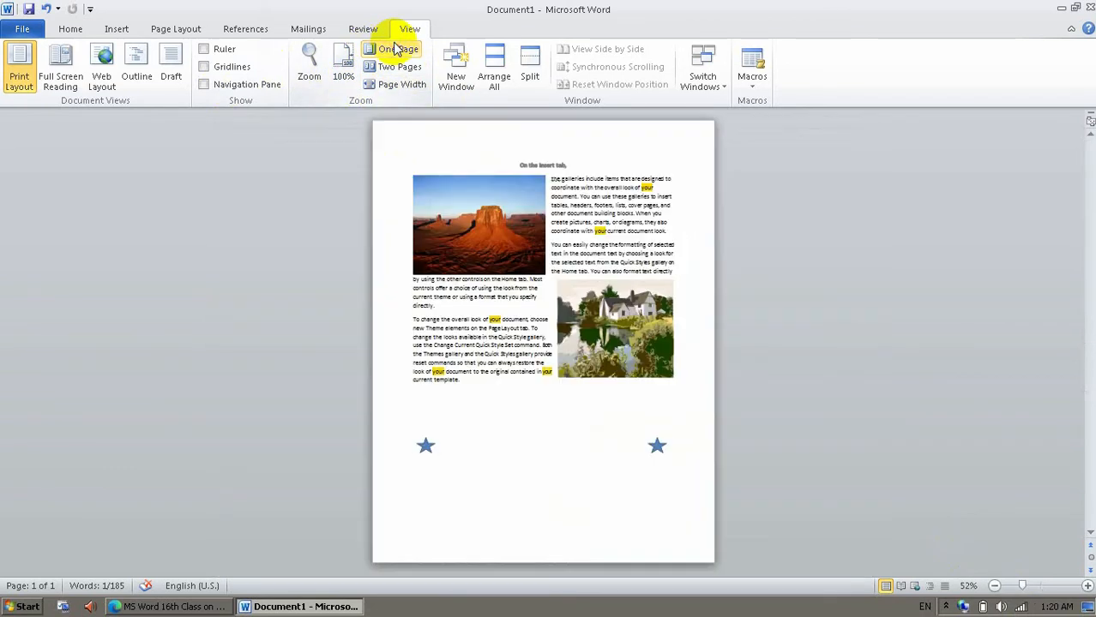
click(406, 72)
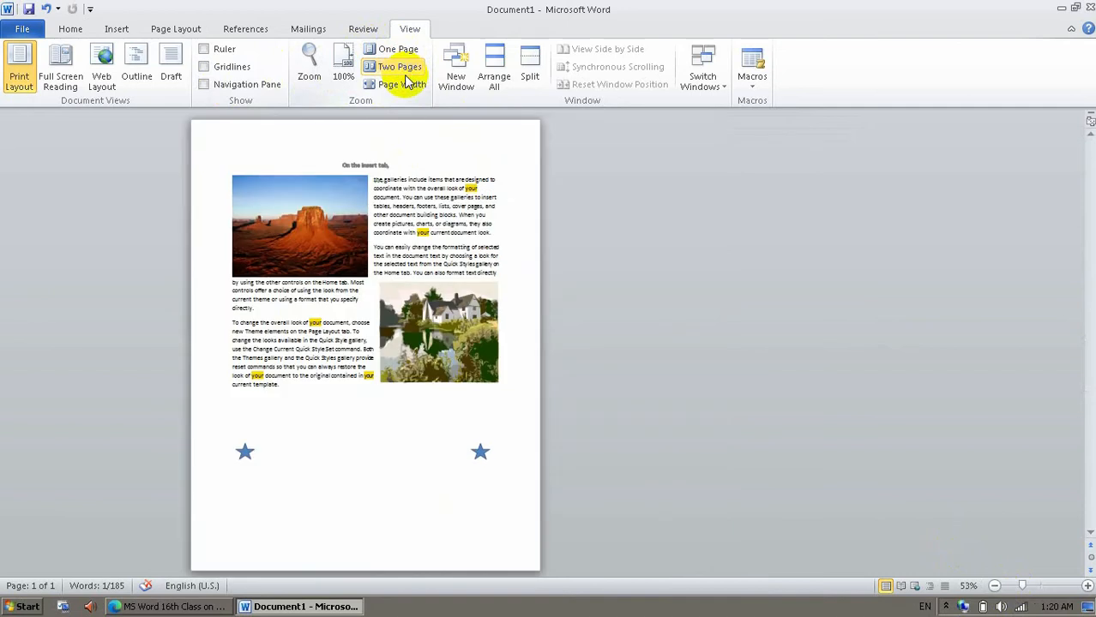
Generate five paragraphs of sample text below the existing text with =rand(5).
click(369, 497)
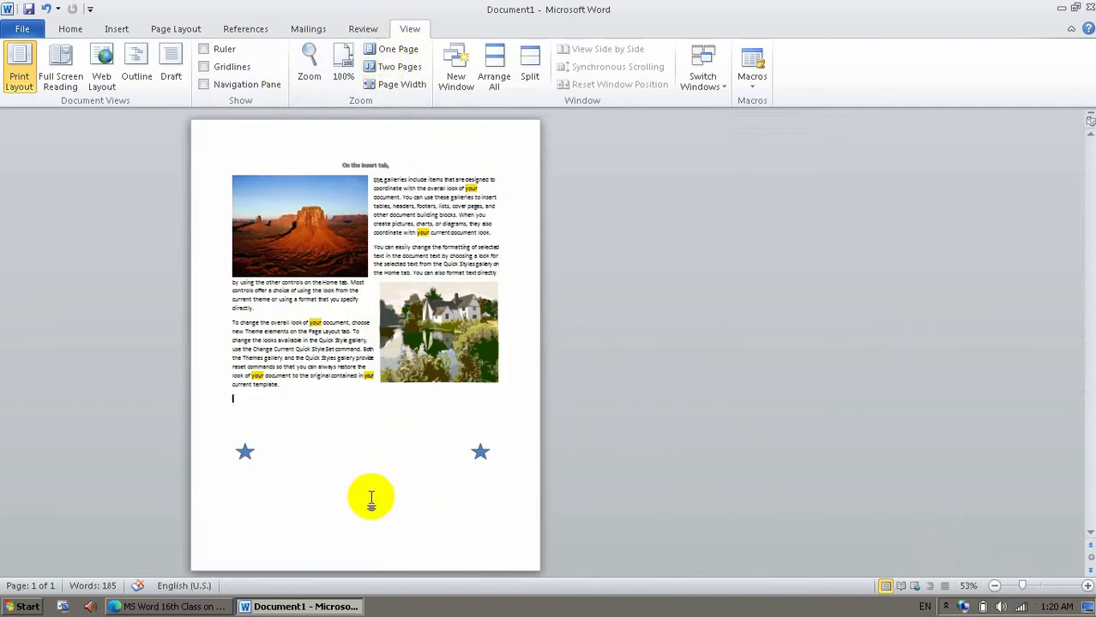
text(=rand()
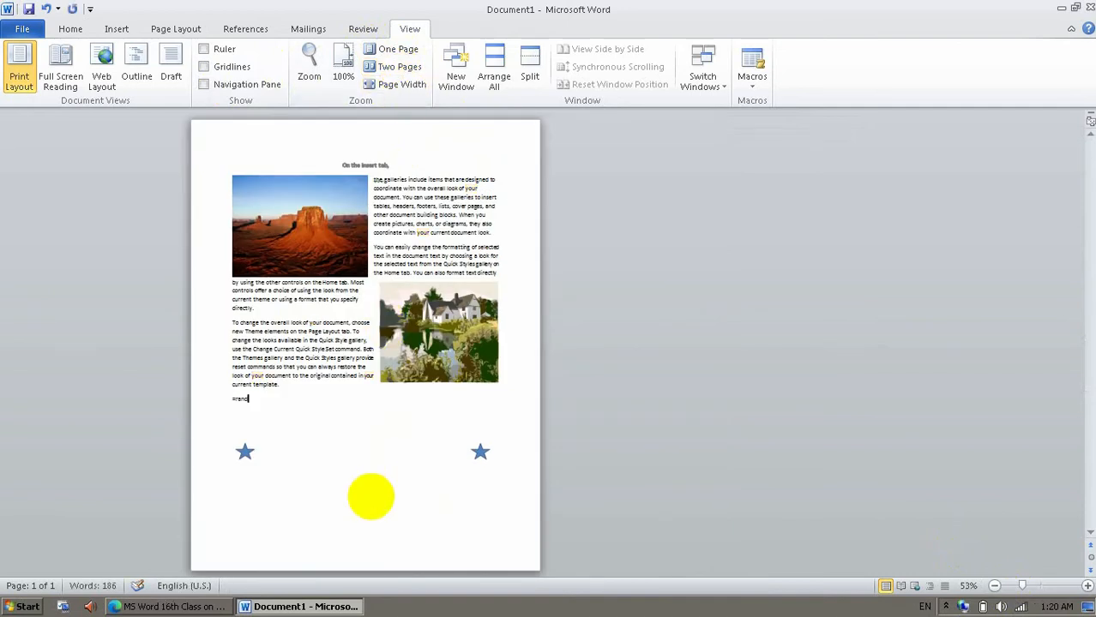
text(3))
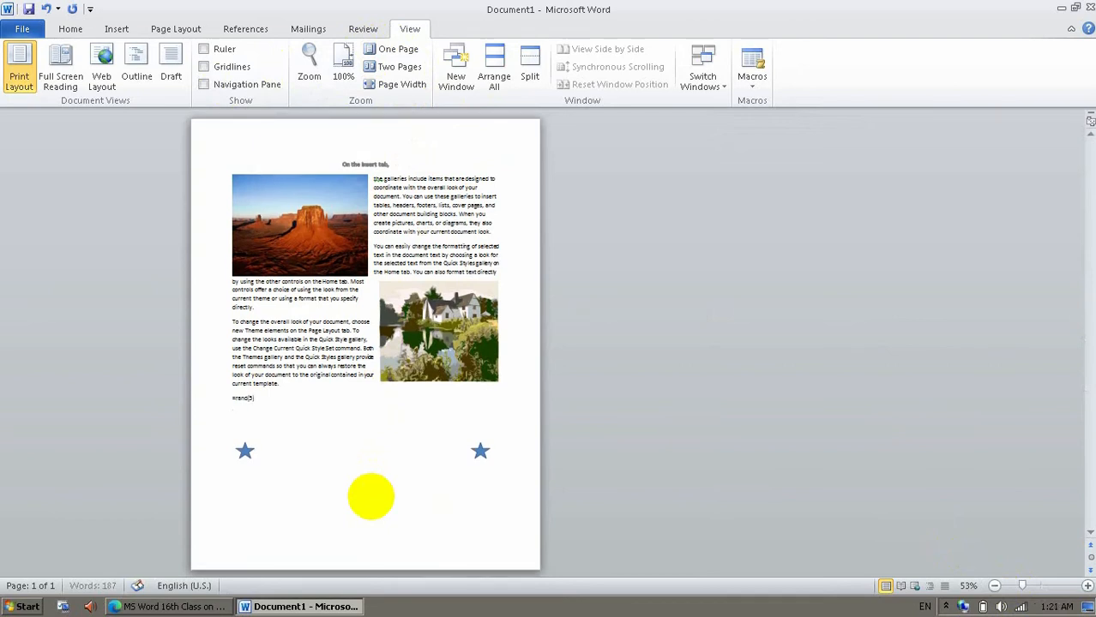
key(Return)
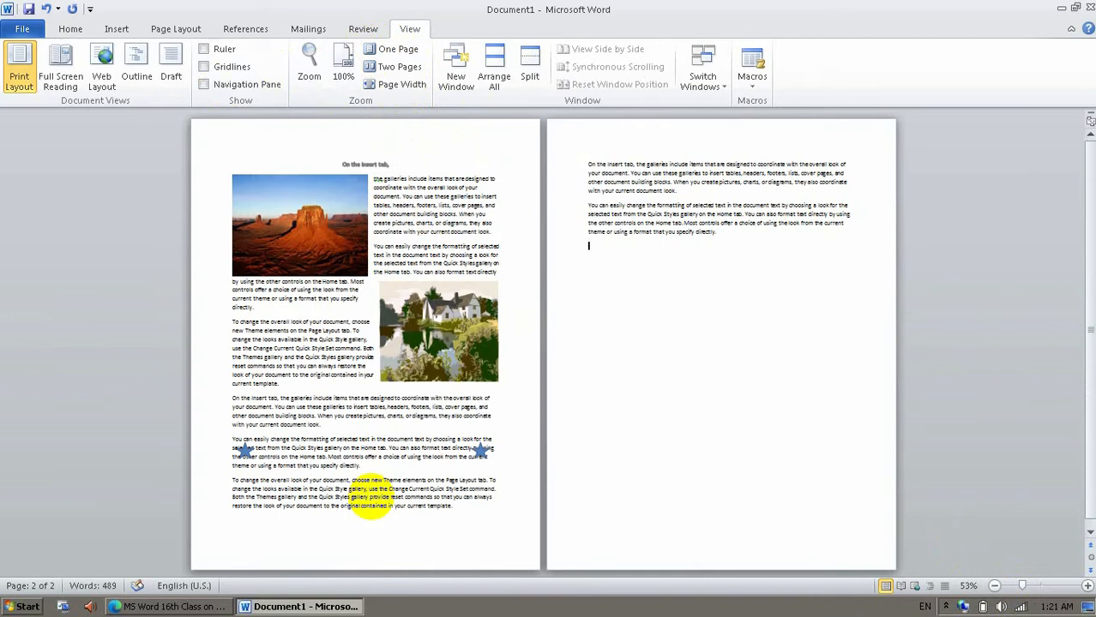
Compare the extended document in the One Page and Two Pages zoom views.
click(453, 506)
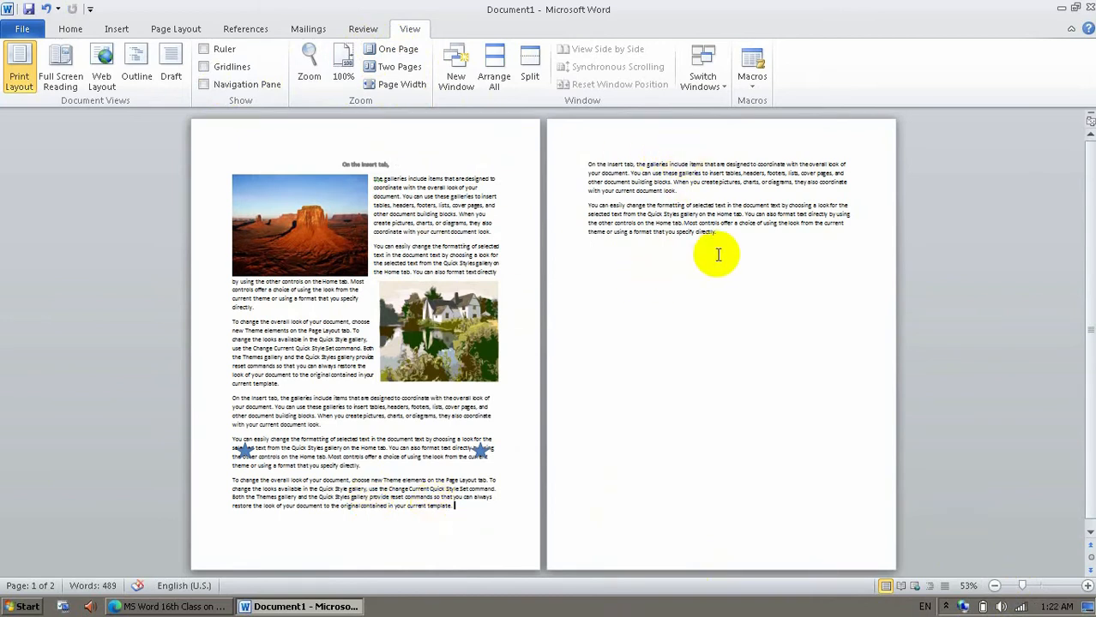
click(387, 48)
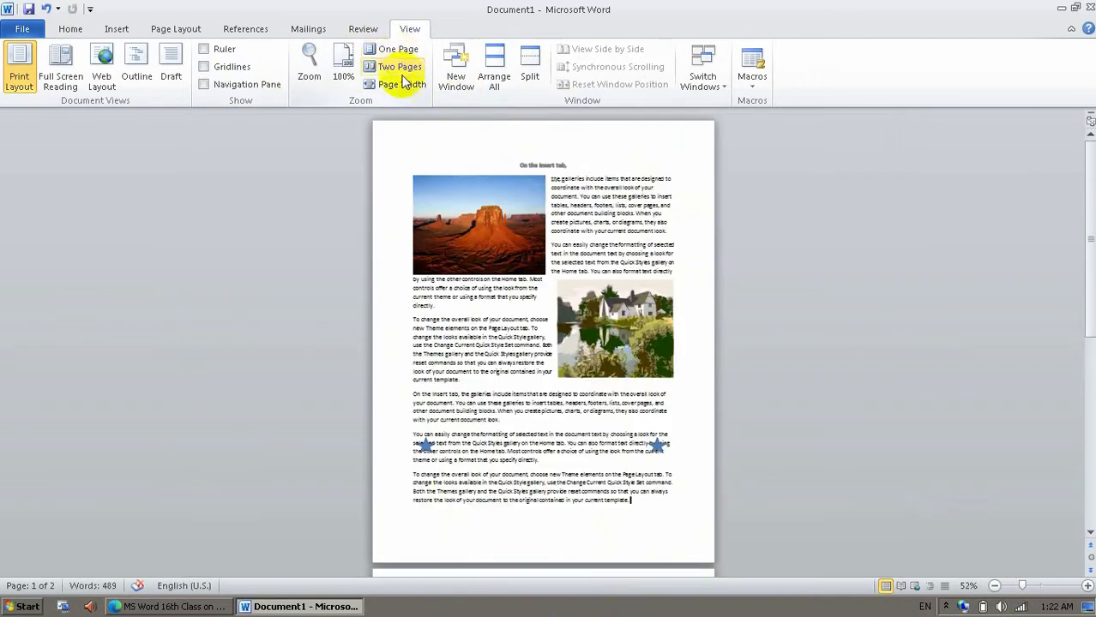
click(399, 67)
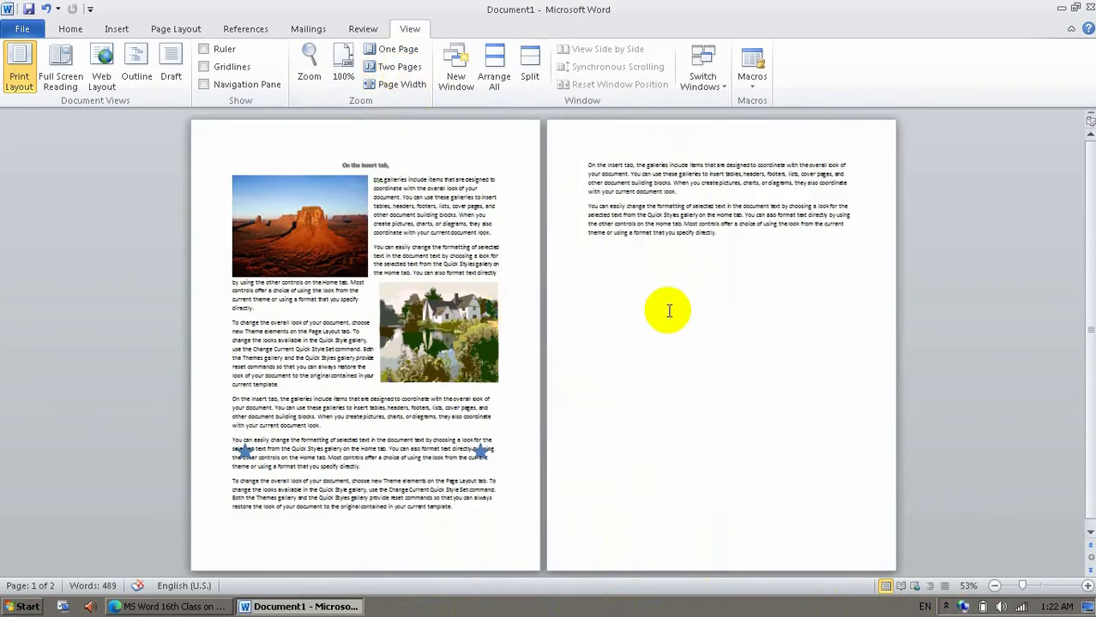
Try the page width, text width, whole page, 200% and 100% zoom options, and set the document zoom to 75%.
click(310, 67)
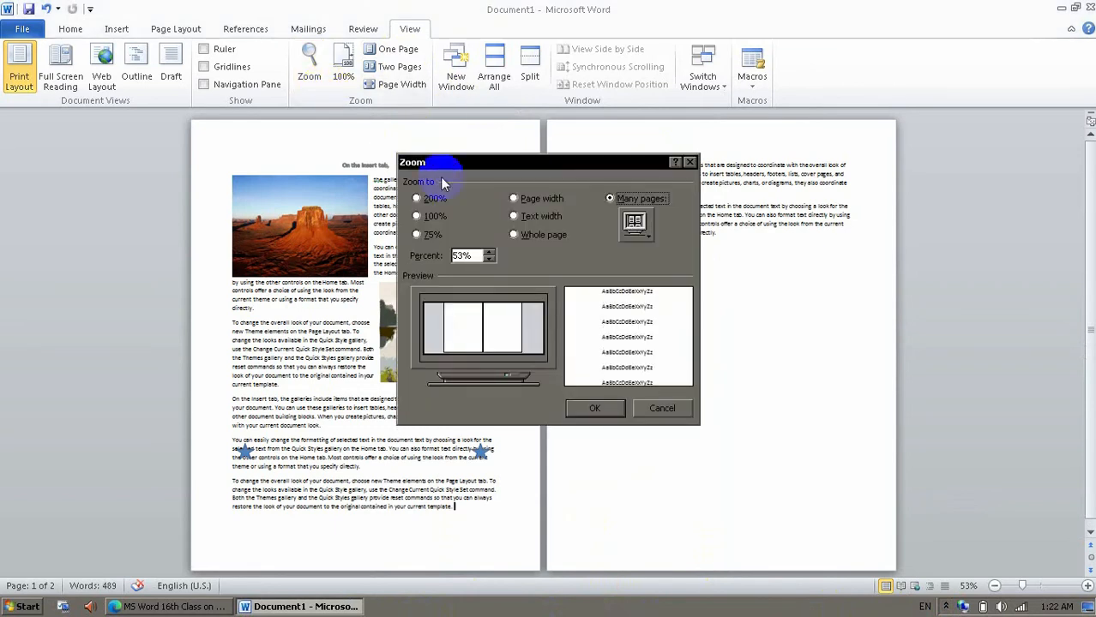
click(517, 198)
click(517, 216)
click(513, 234)
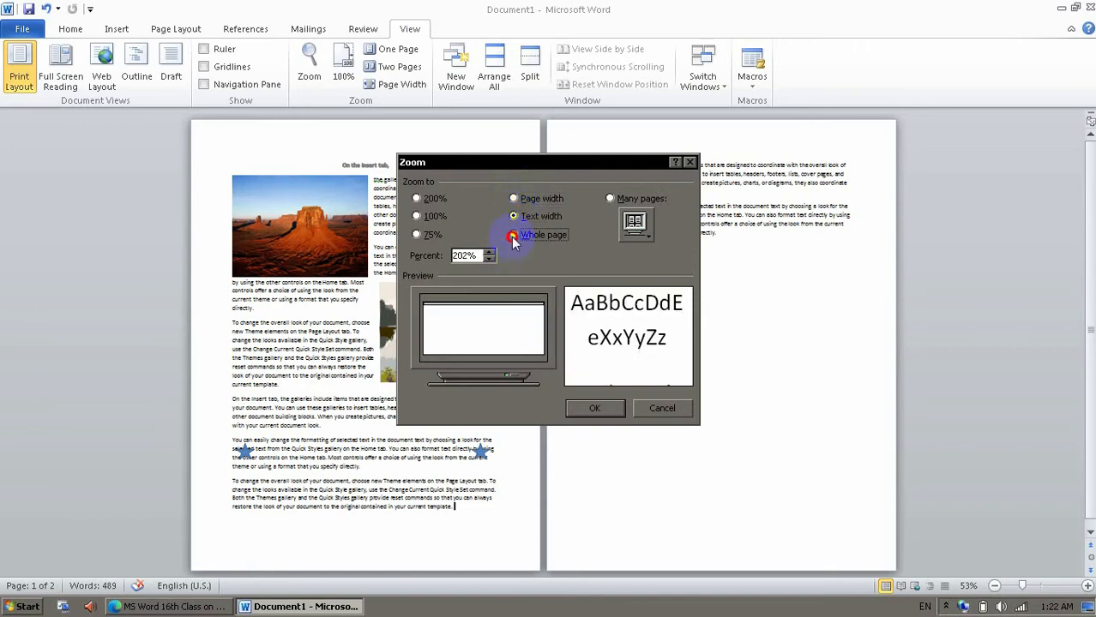
click(428, 200)
click(428, 217)
click(429, 234)
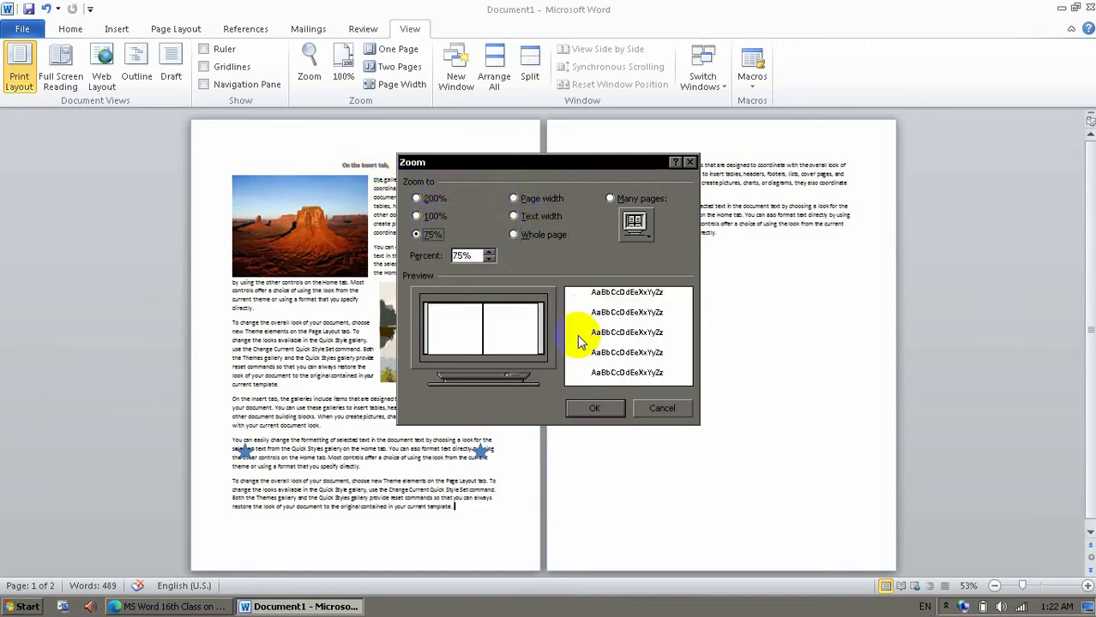
click(594, 408)
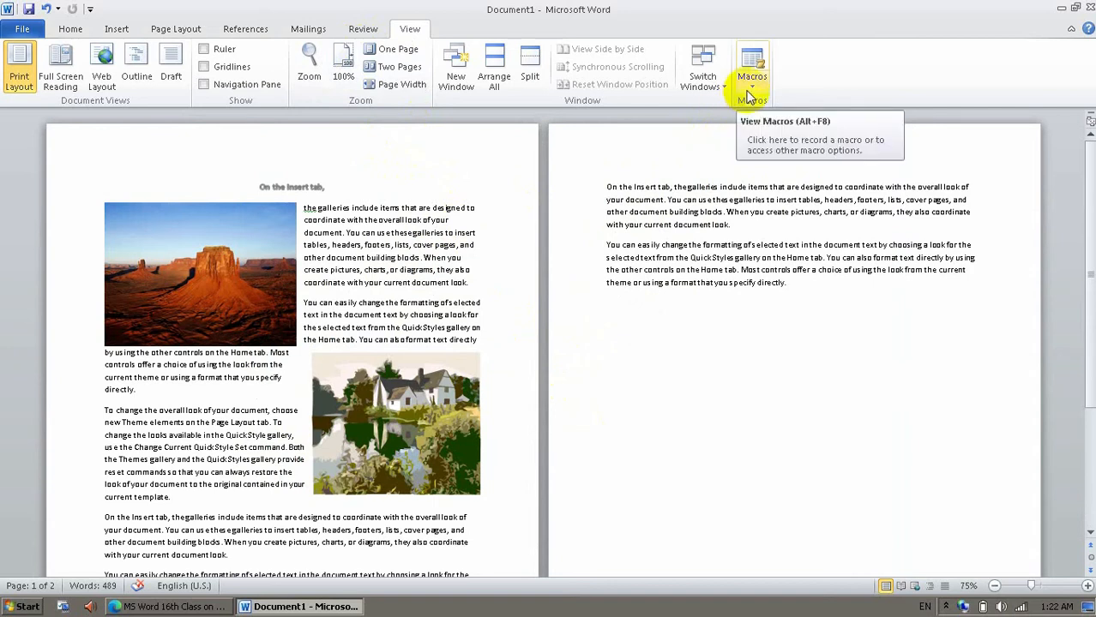
Start a new line after the last paragraph on page 2 and begin recording a macro named myTitle.
click(829, 282)
key(Return)
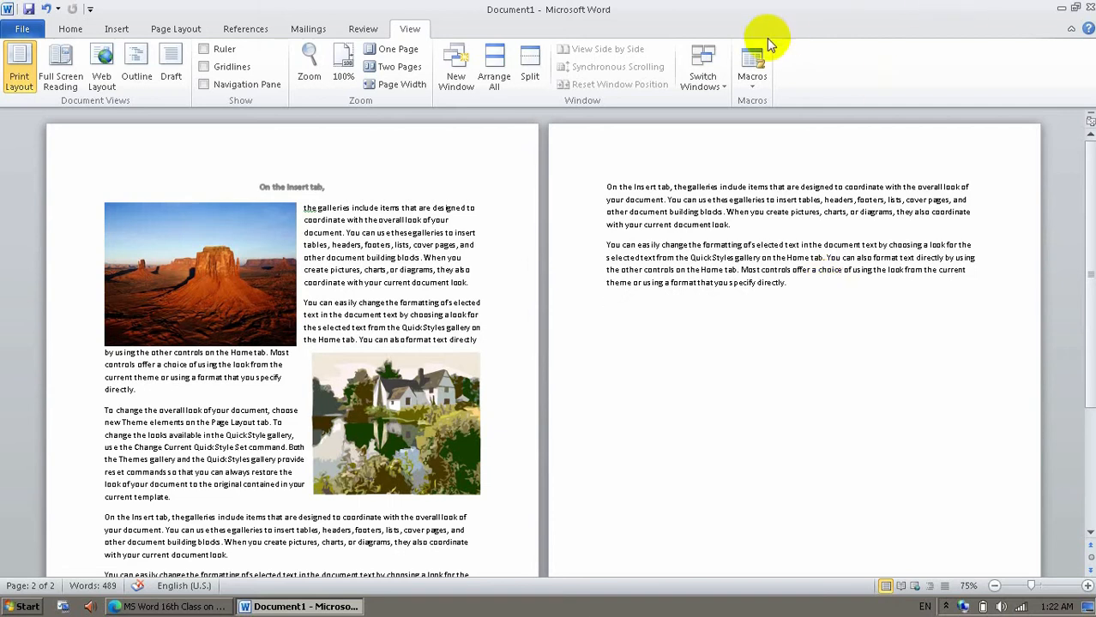
click(752, 84)
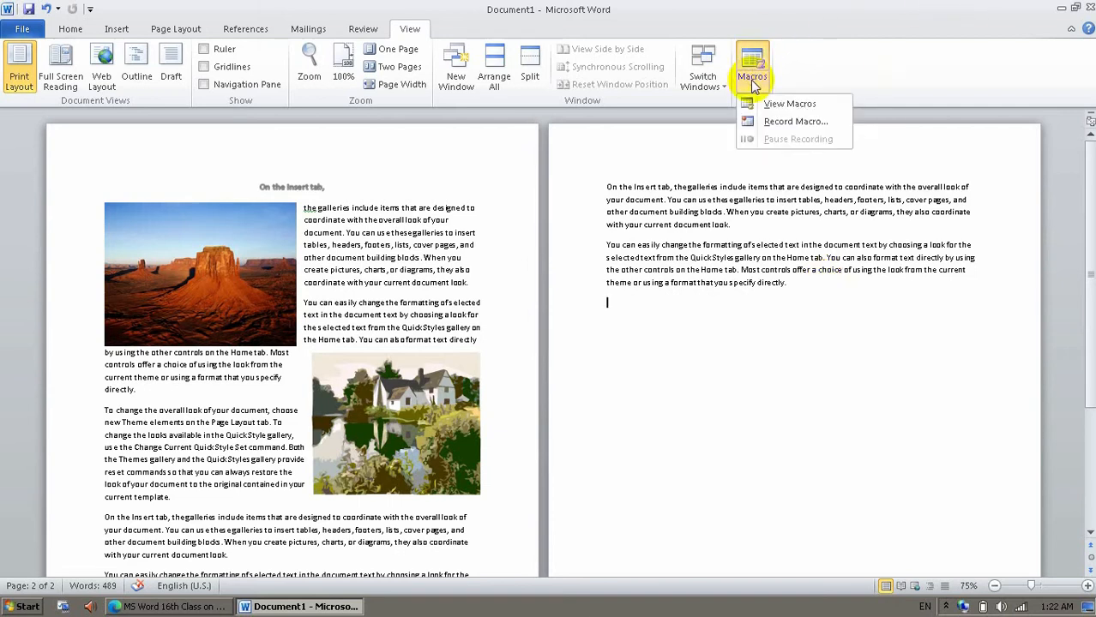
click(777, 123)
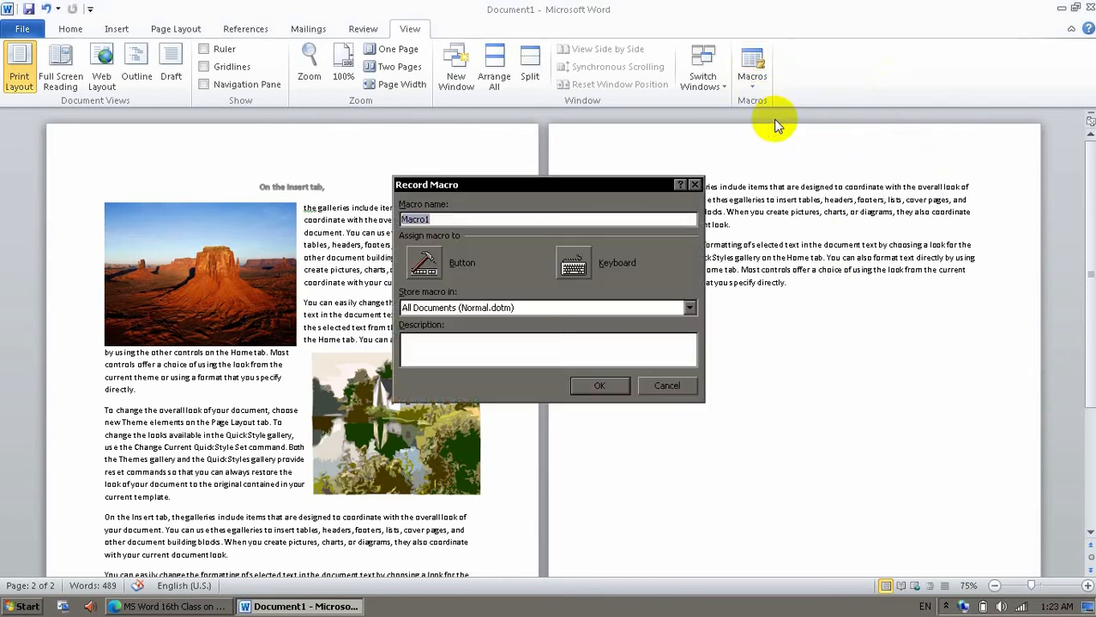
text(myTitle)
click(597, 387)
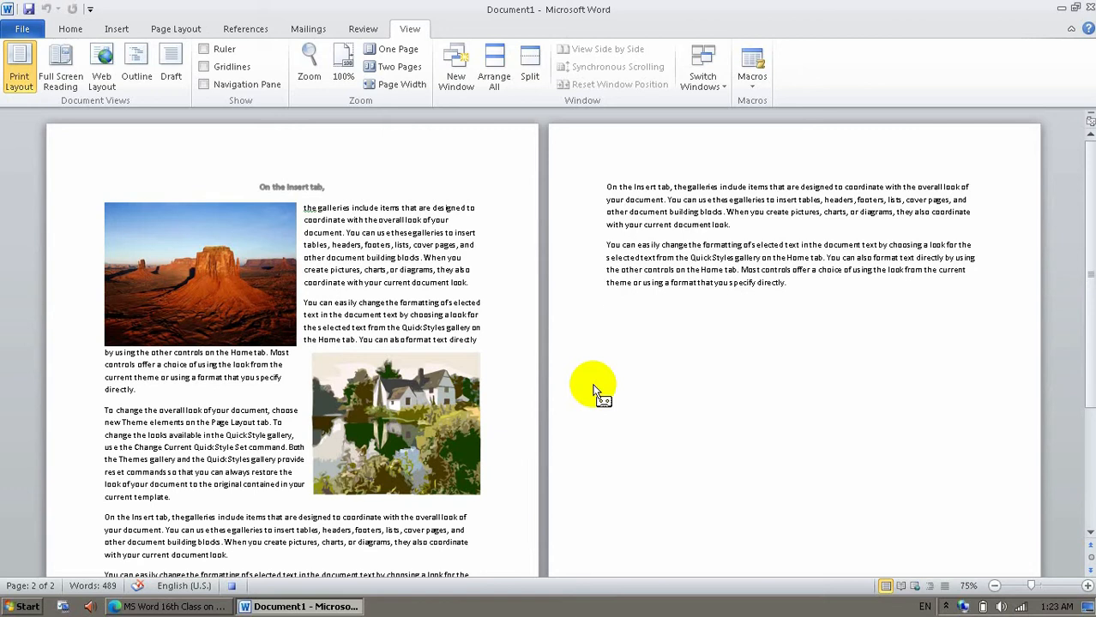
Enter the text "Technology World Karachi" on the new line while the macro records.
click(594, 387)
text(To)
text(chn)
text(o)
text(gy Wor)
text(ld Karachi)
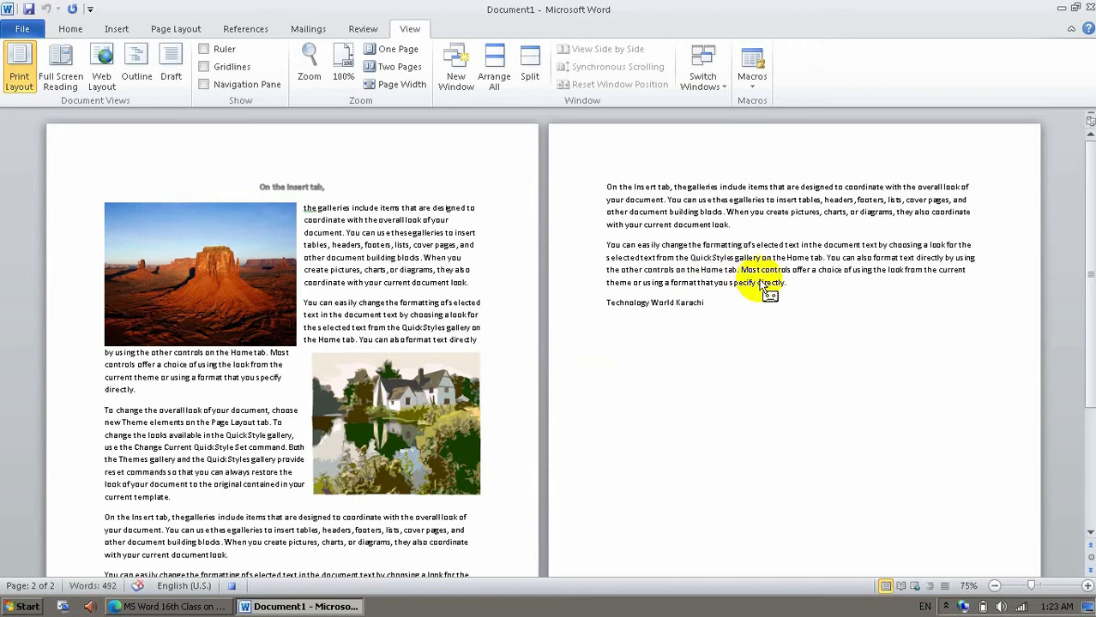
Stop recording the macro and run myTitle after "directly." at the end of the second paragraph on page 1.
click(760, 92)
click(758, 128)
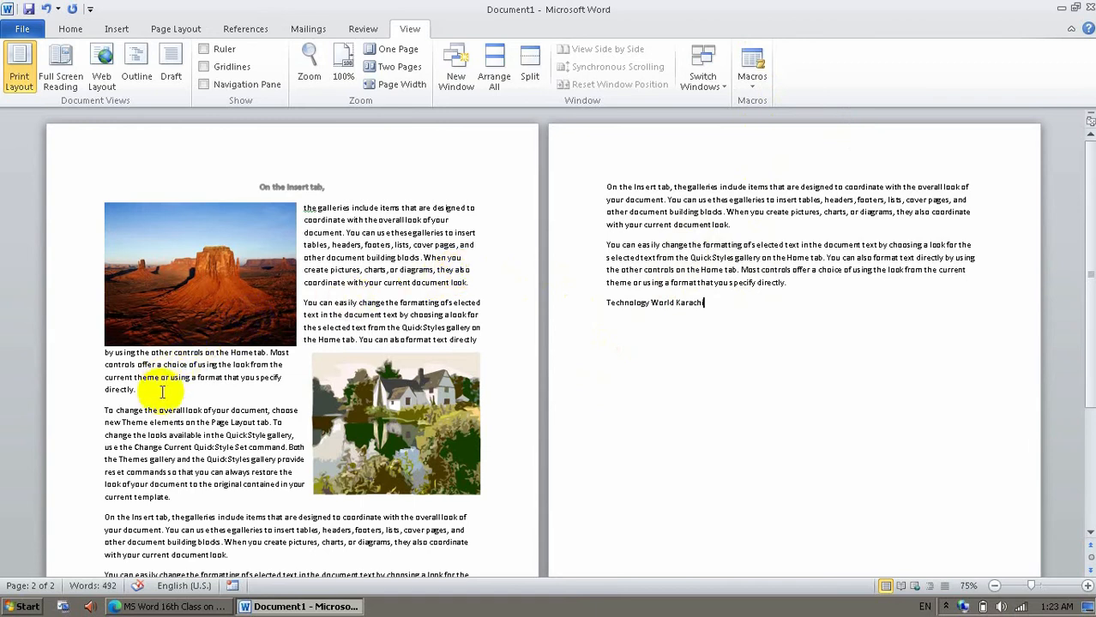
click(753, 79)
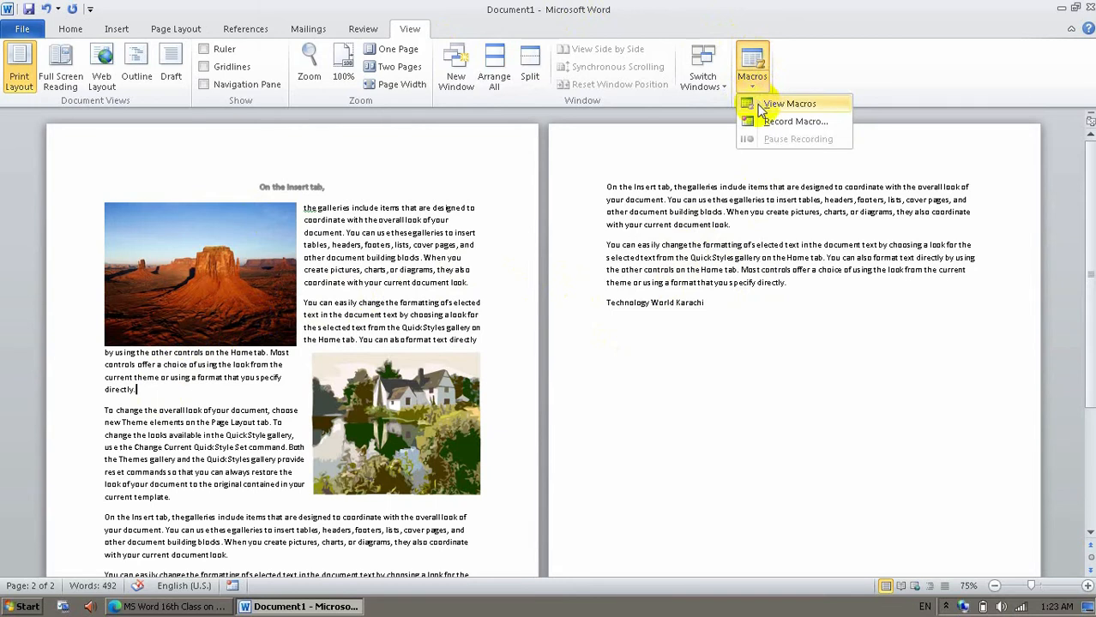
click(758, 107)
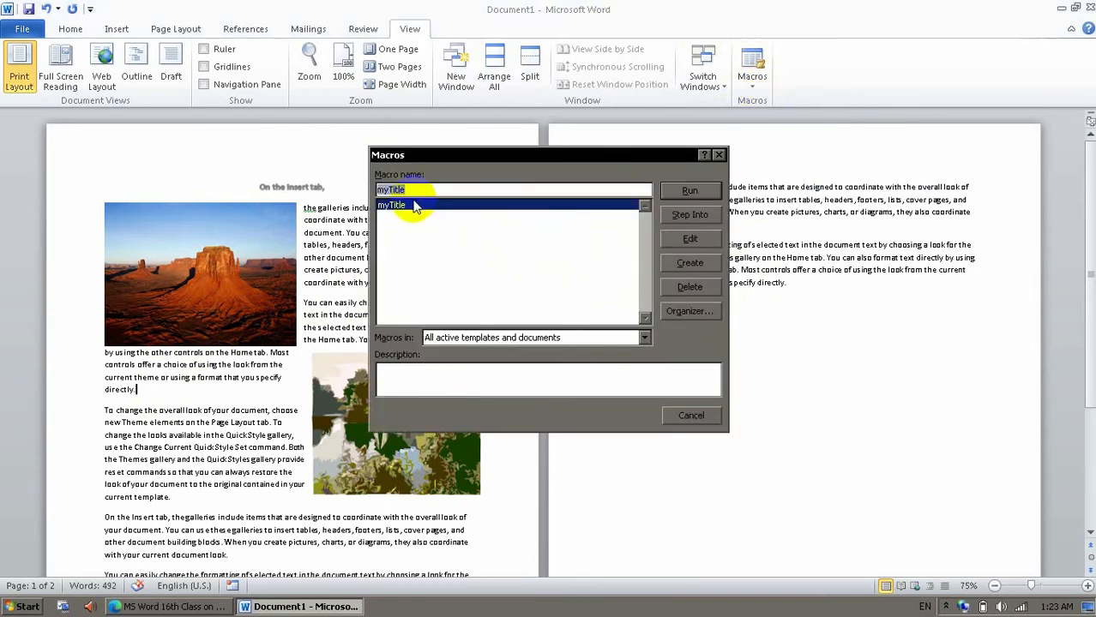
click(690, 191)
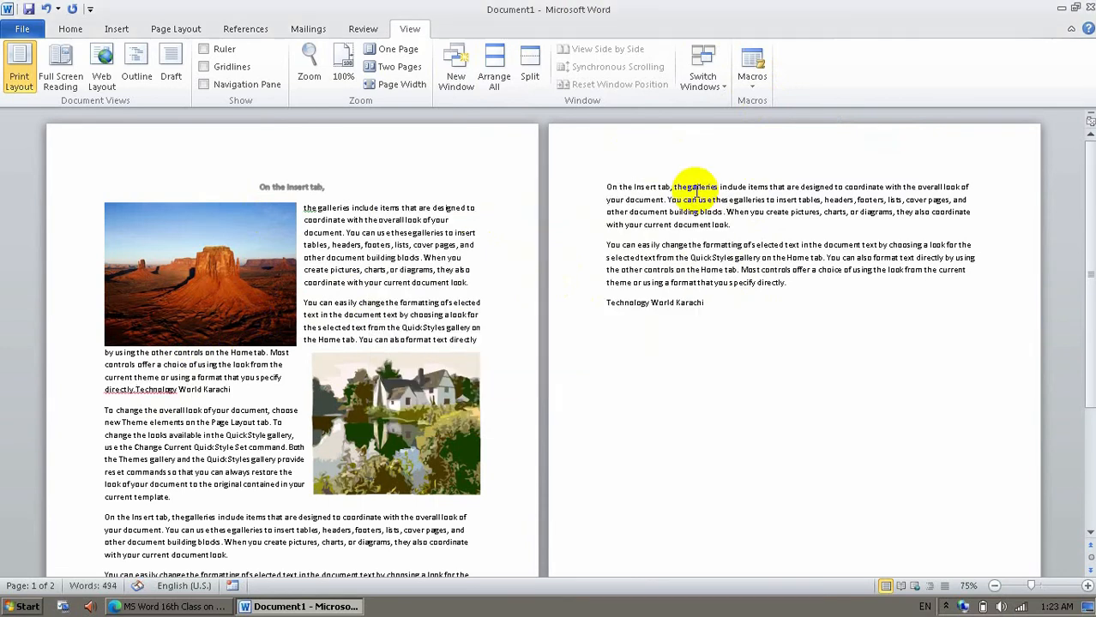
click(145, 391)
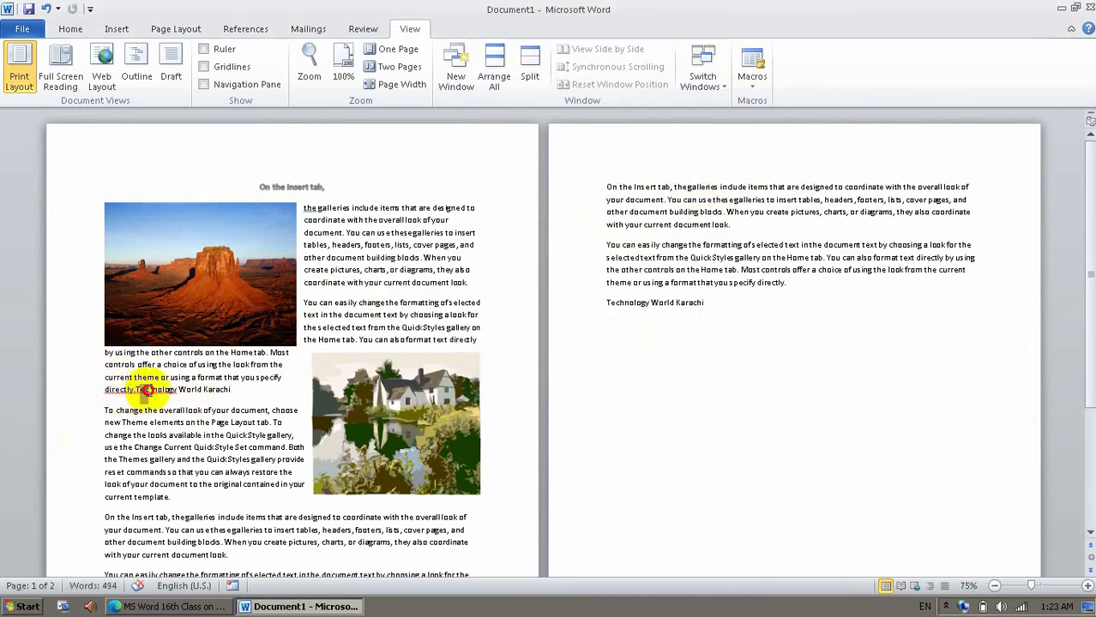
drag(146, 391, 257, 404)
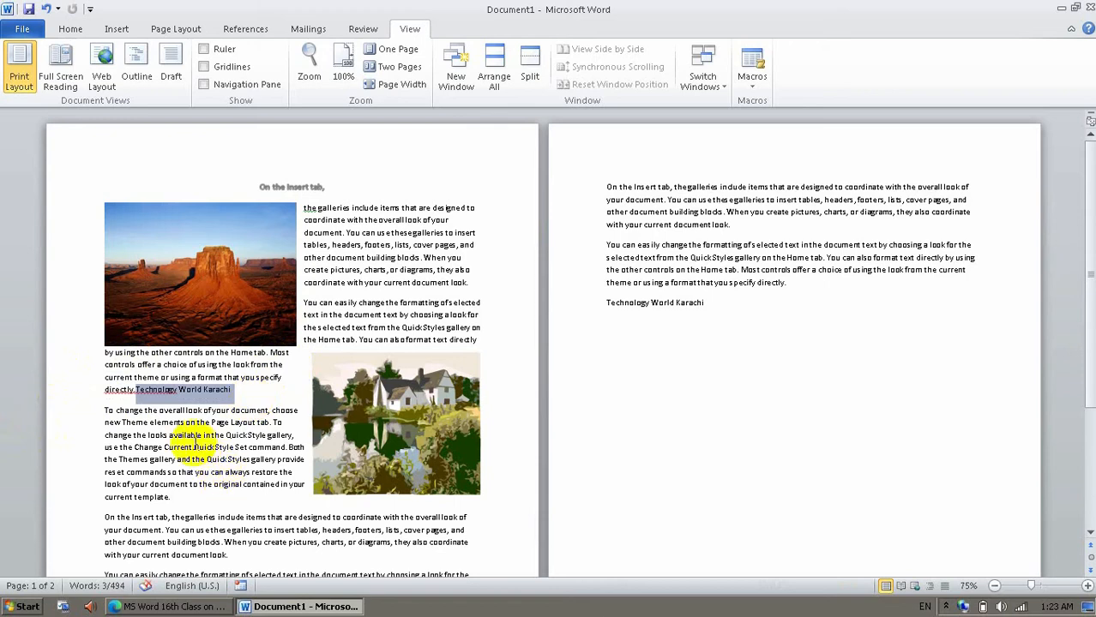
Run the myTitle macro twice at the end of the paragraph that closes with "current template." on page 1.
click(216, 504)
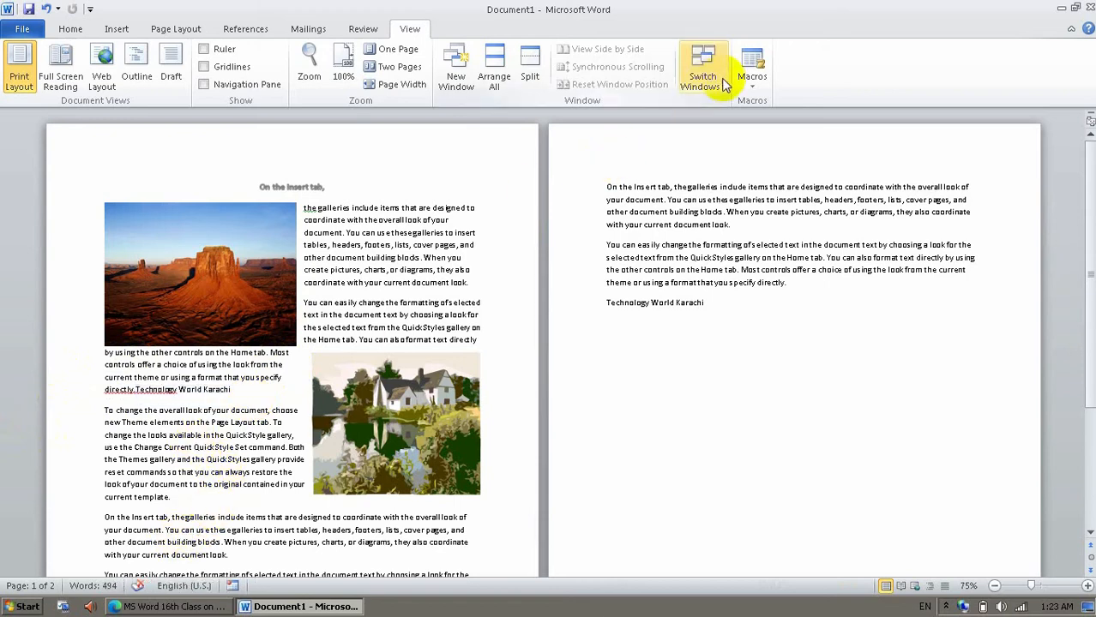
click(748, 69)
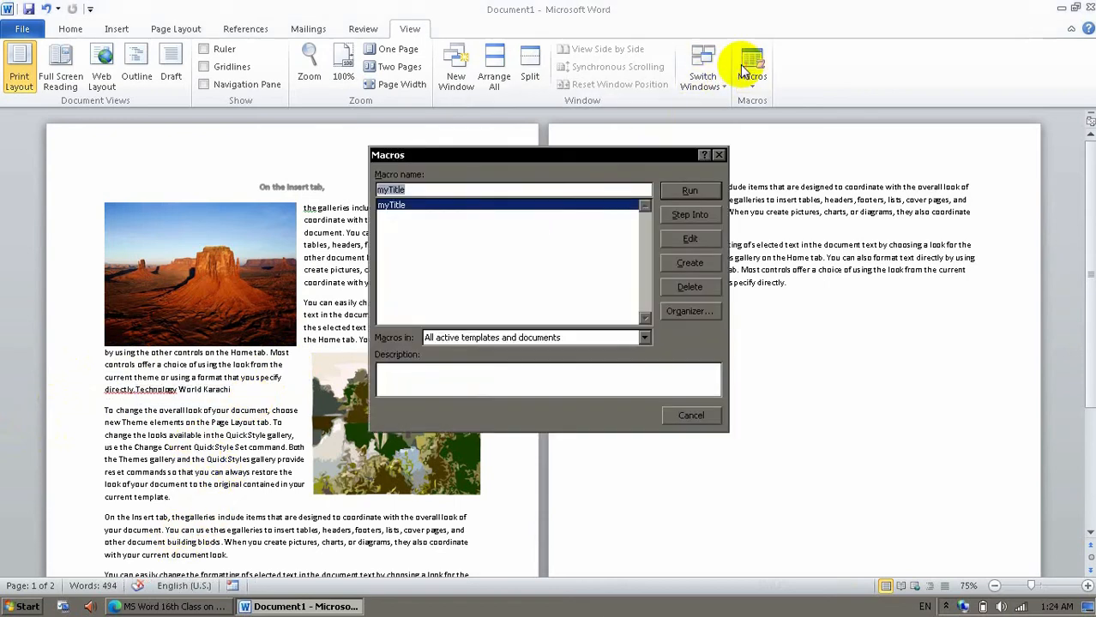
click(690, 190)
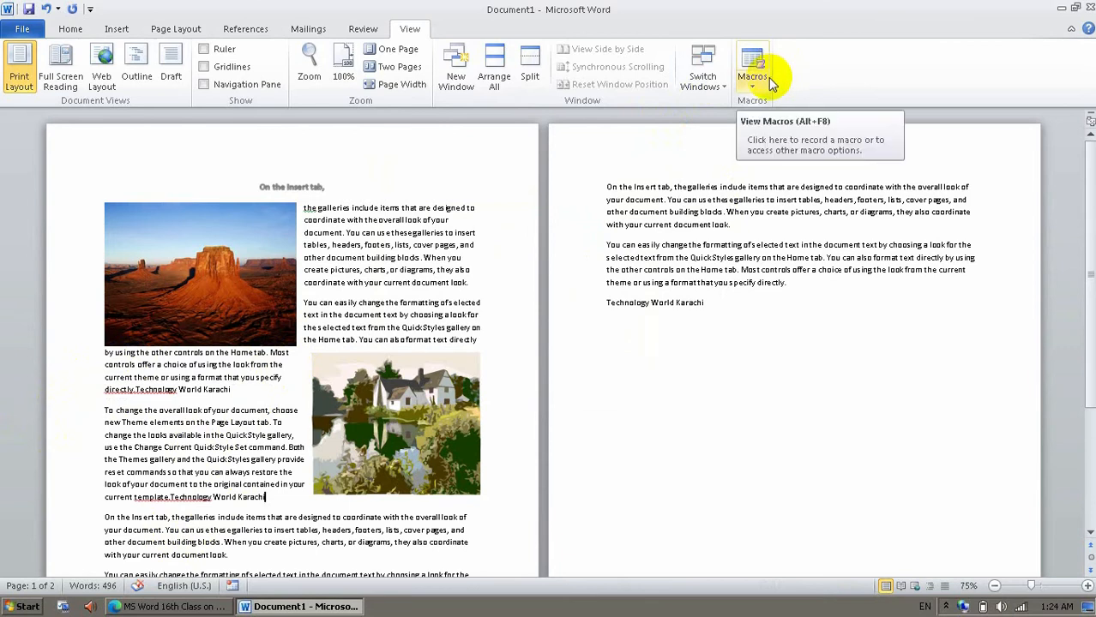
click(768, 77)
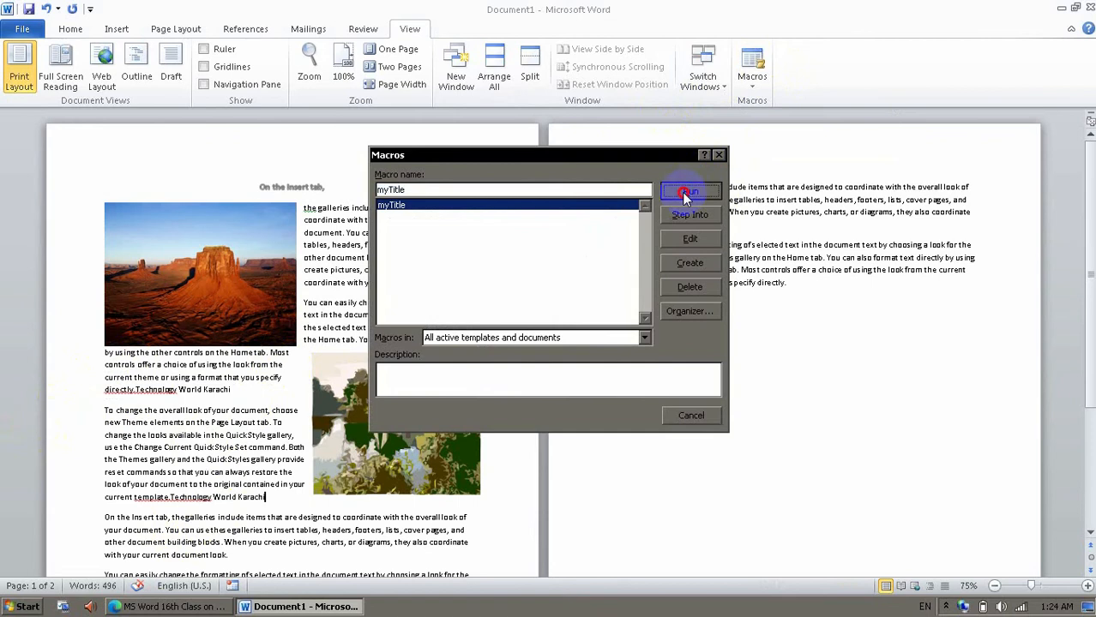
click(690, 190)
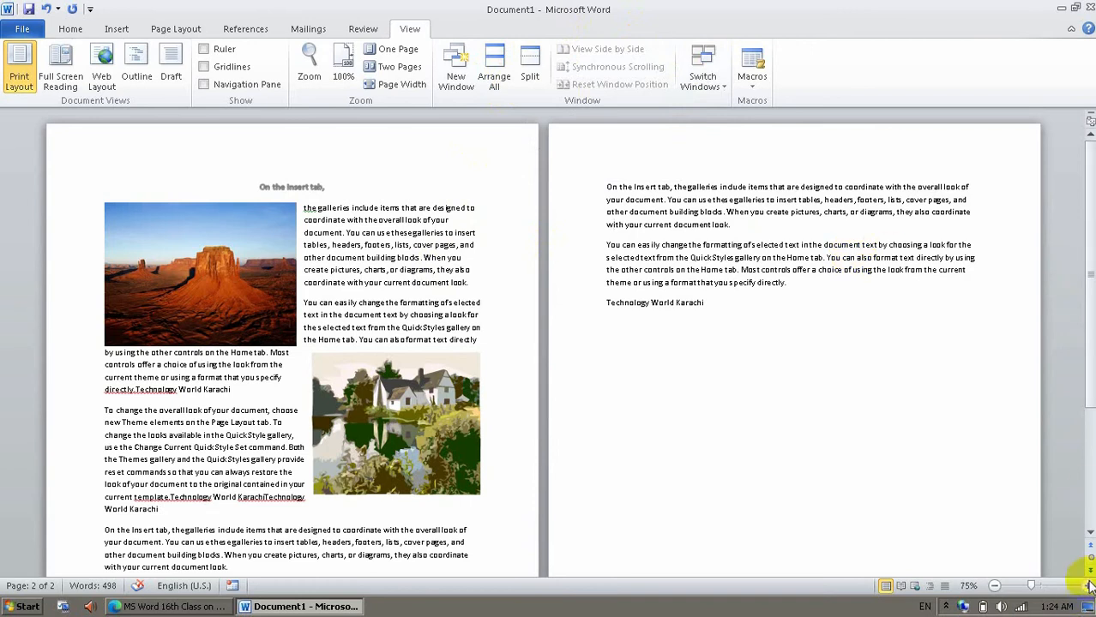
Copy the whole document and paste it three times in place of the existing content.
click(870, 444)
key(ctrl+a)
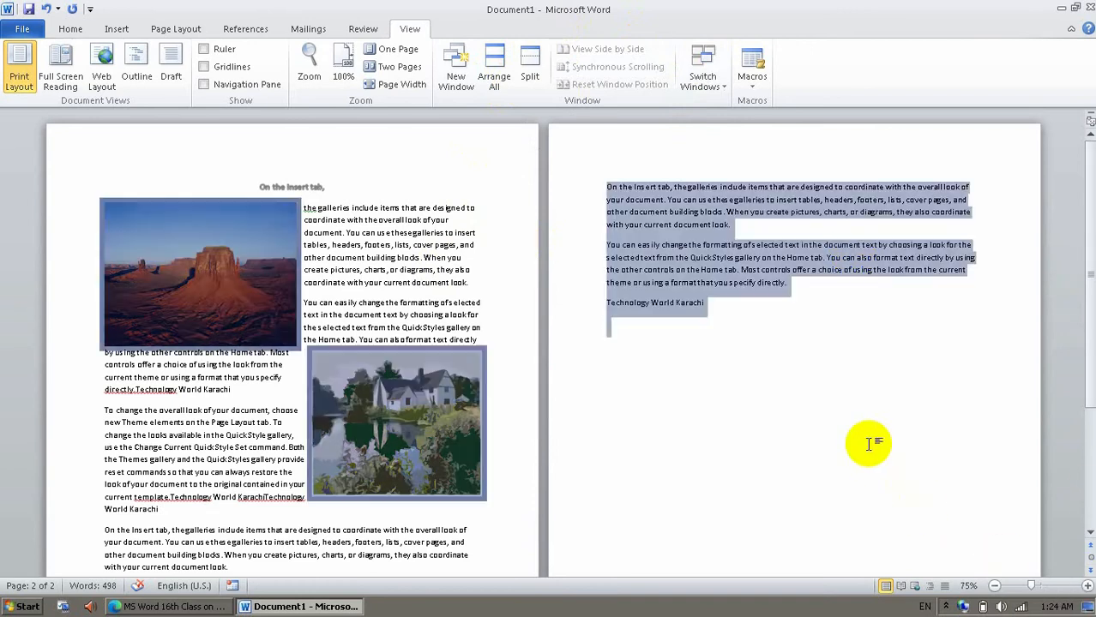
key(ctrl+v)
key(ctrl+v)
key(ctrl+v)
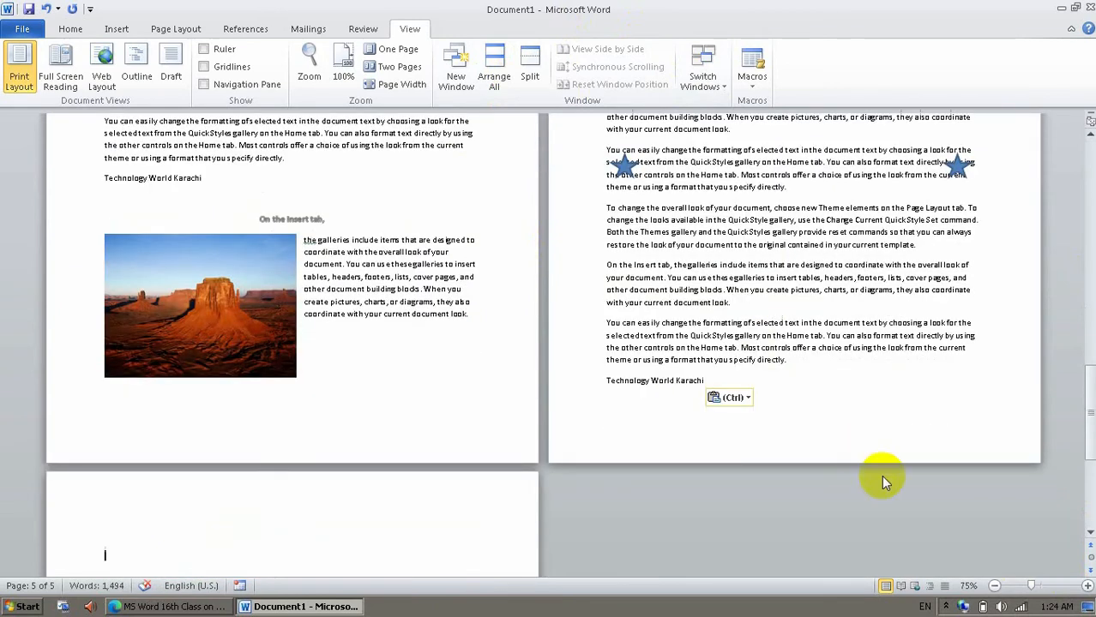
Set the zoom to 110% and select the first paragraph's text from "document. You can use" to "document look." on page 1.
click(994, 586)
click(995, 586)
click(995, 586)
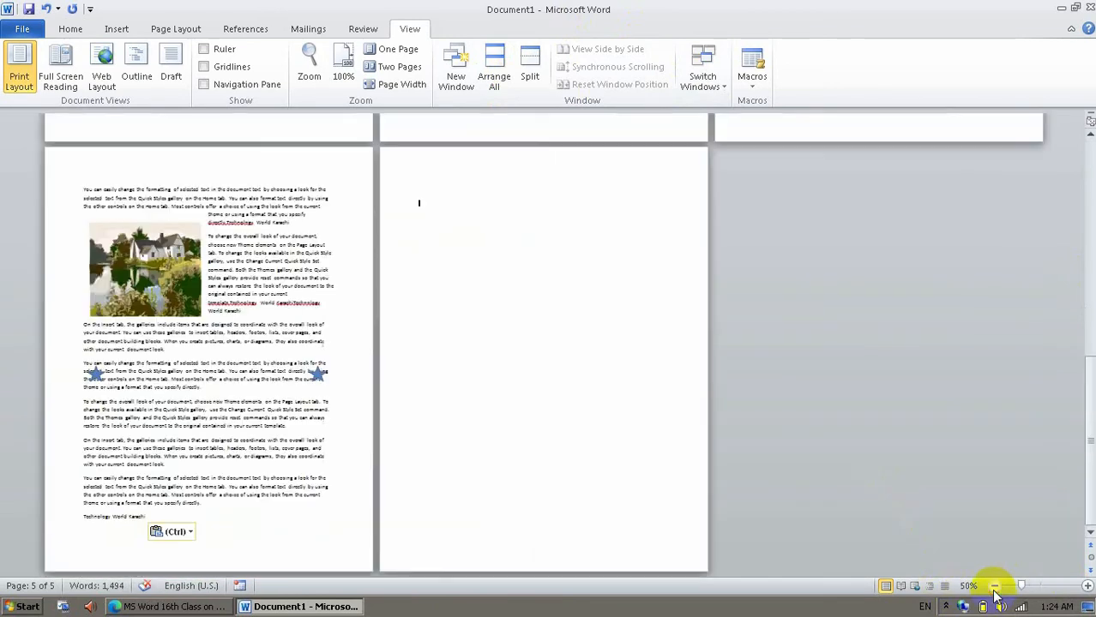
click(1087, 586)
click(1087, 585)
click(1087, 586)
click(1087, 586)
click(1087, 586)
click(1088, 585)
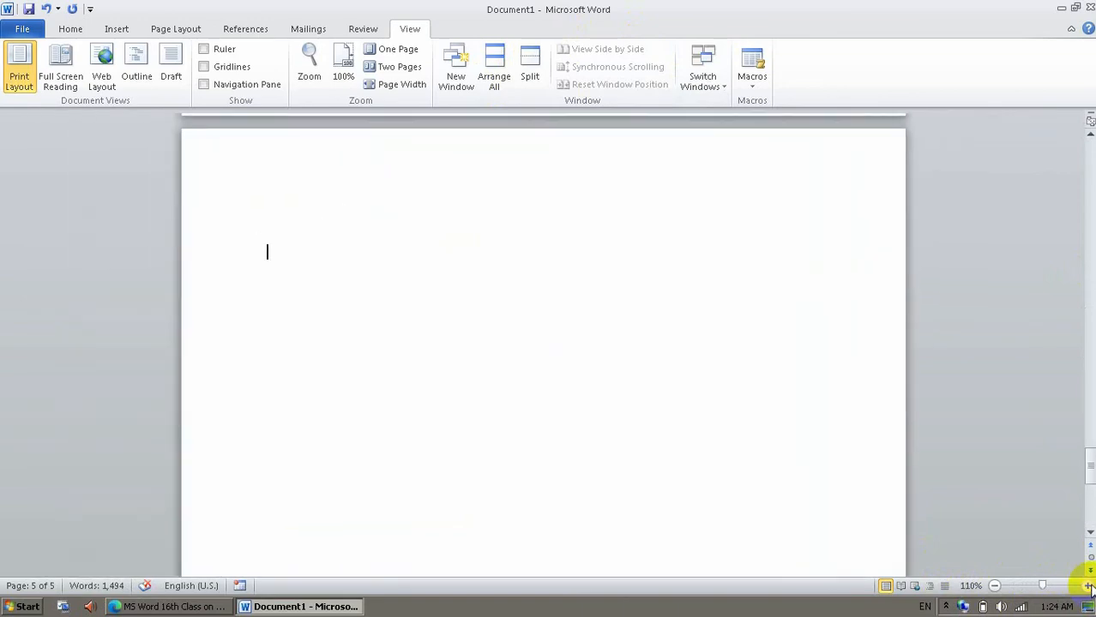
drag(1090, 458, 1084, 163)
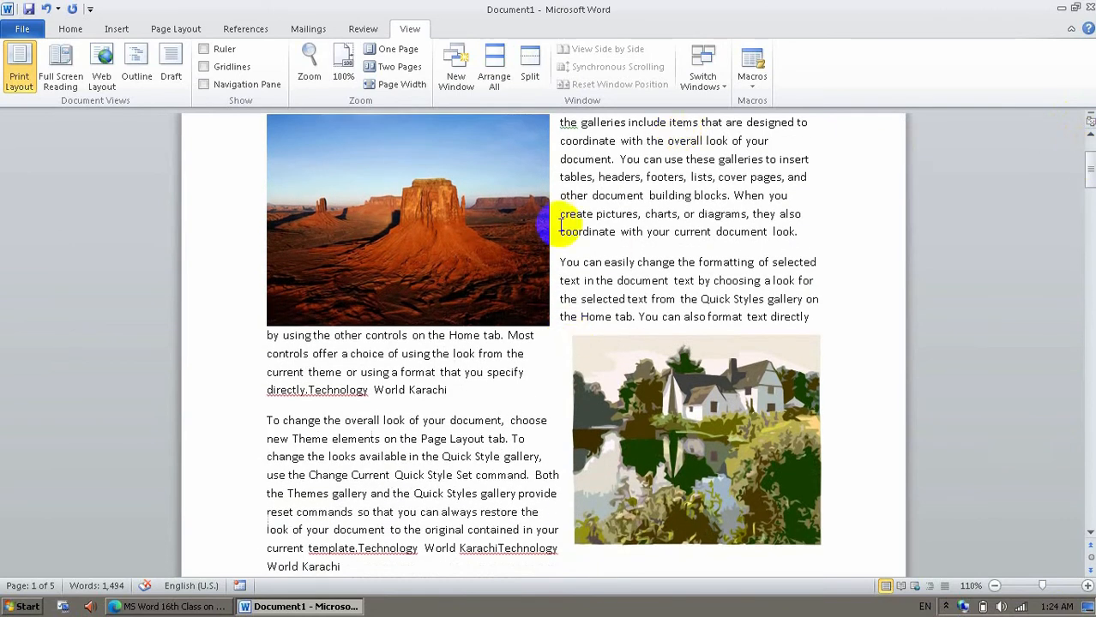
drag(560, 159, 806, 237)
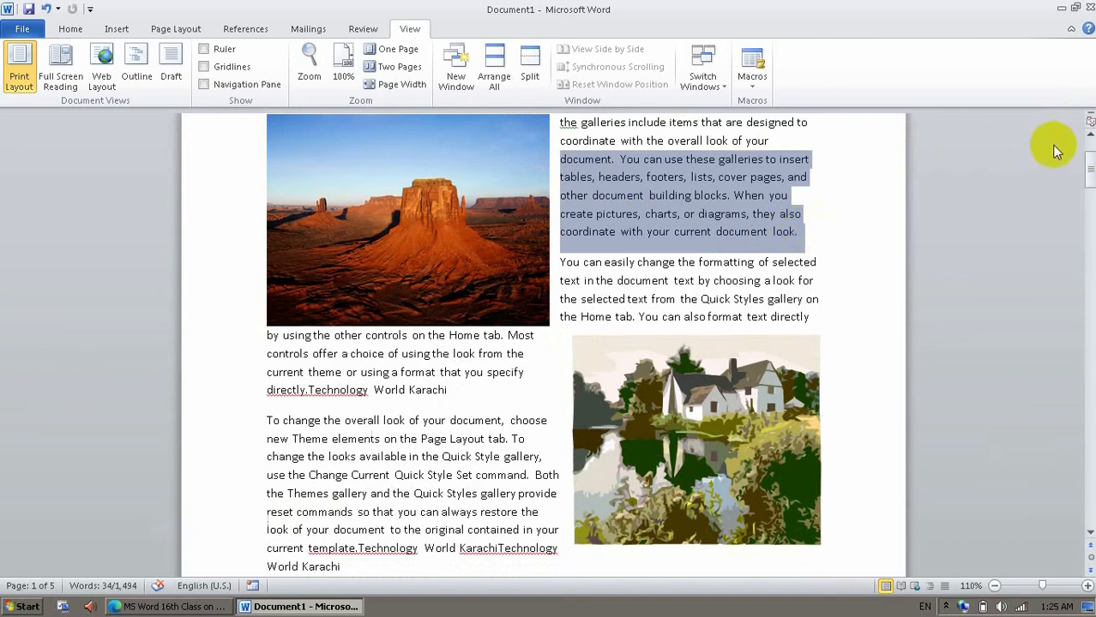
drag(1089, 199, 1061, 174)
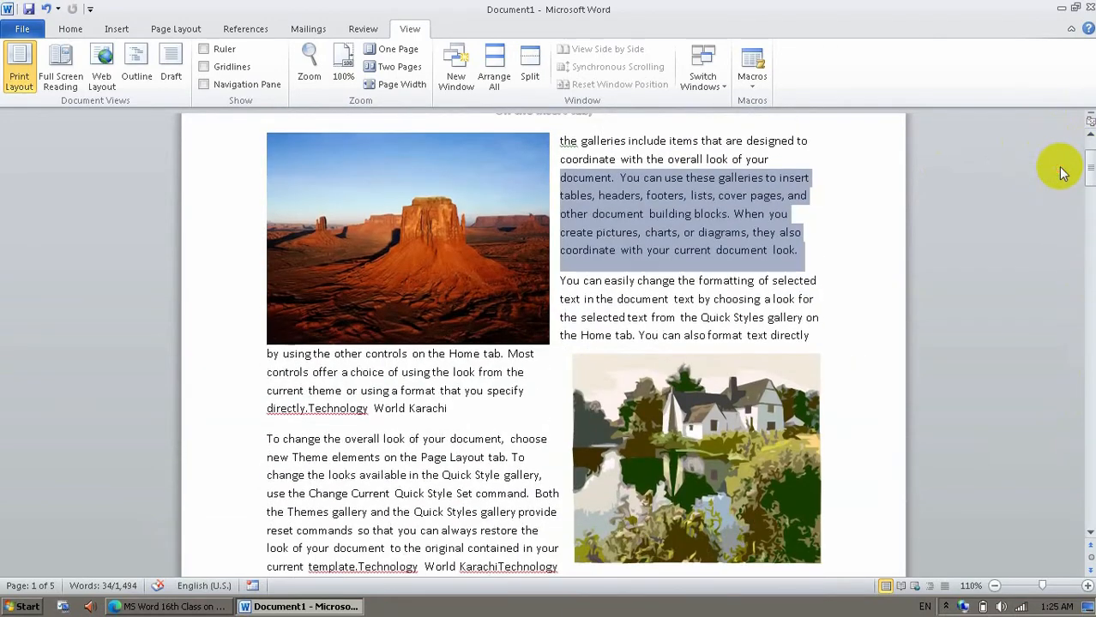
Split the window to compare page 1 with the passage containing the two stars on page 3, and remove the split.
click(529, 84)
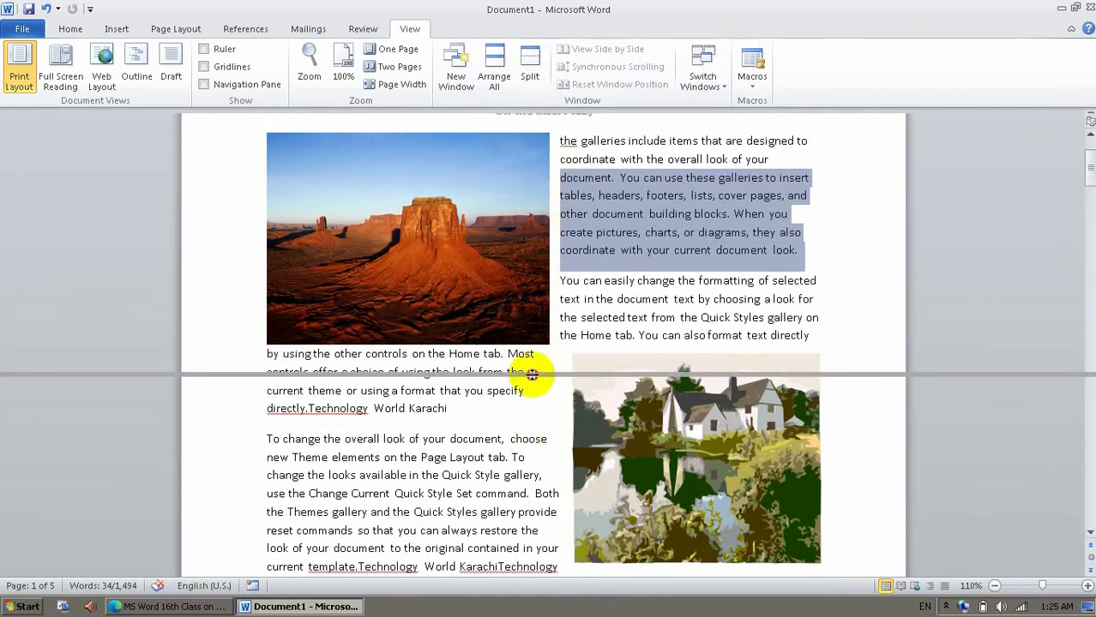
click(529, 375)
click(647, 279)
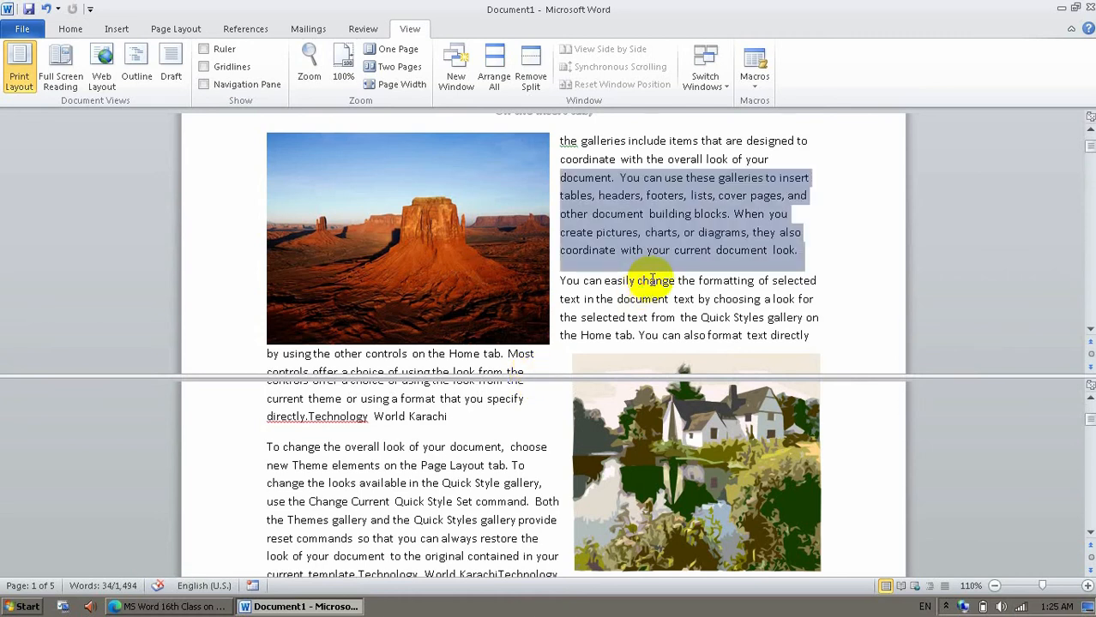
drag(1089, 147, 1089, 150)
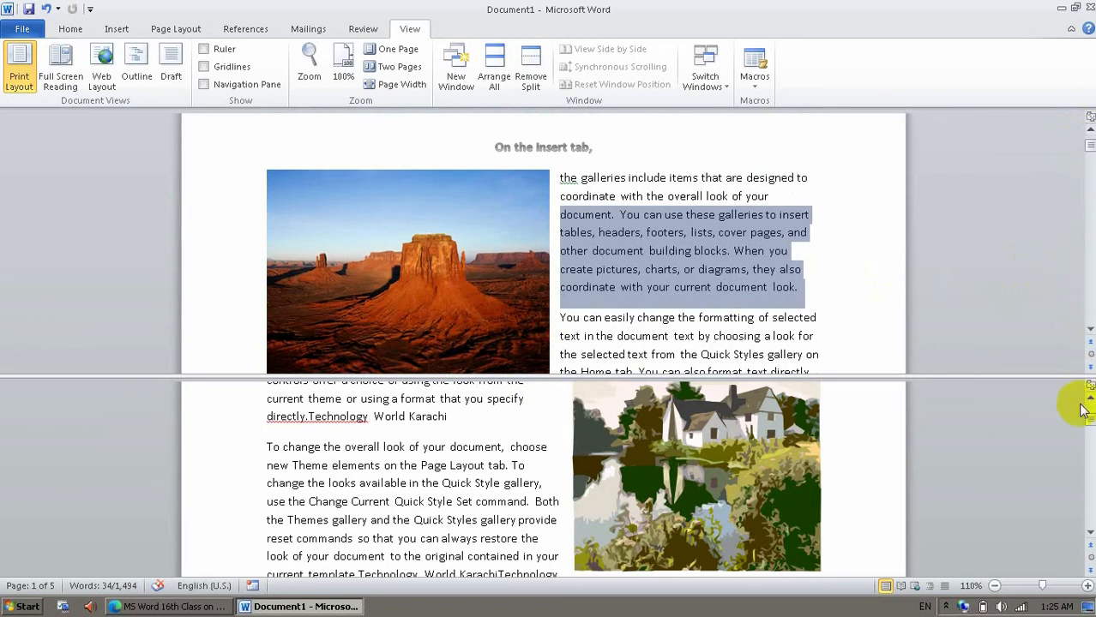
drag(1088, 421, 1089, 456)
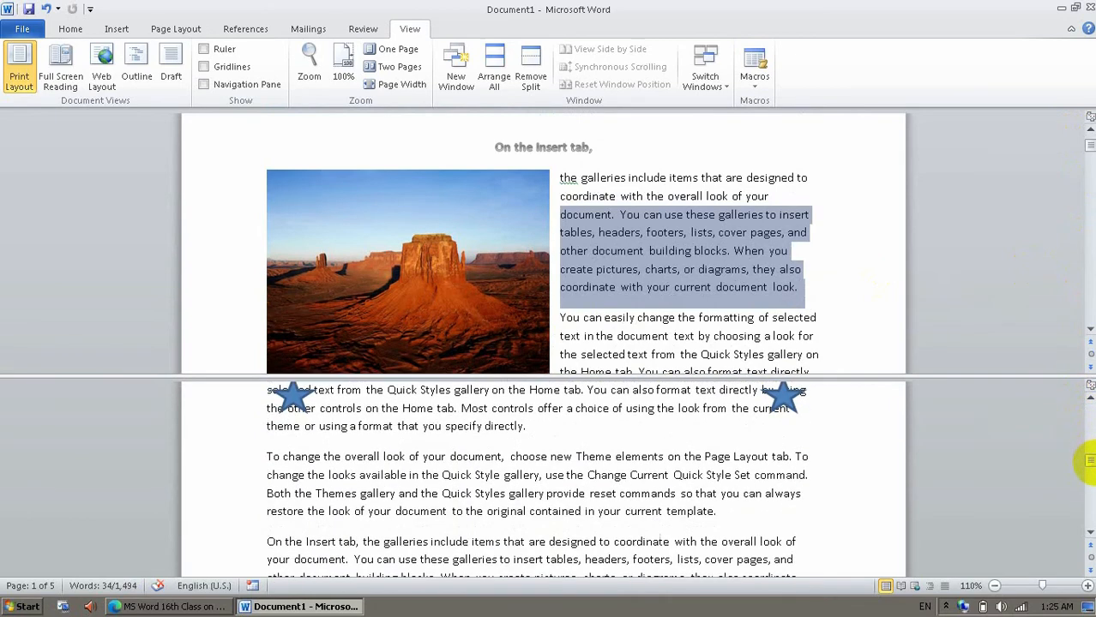
click(783, 468)
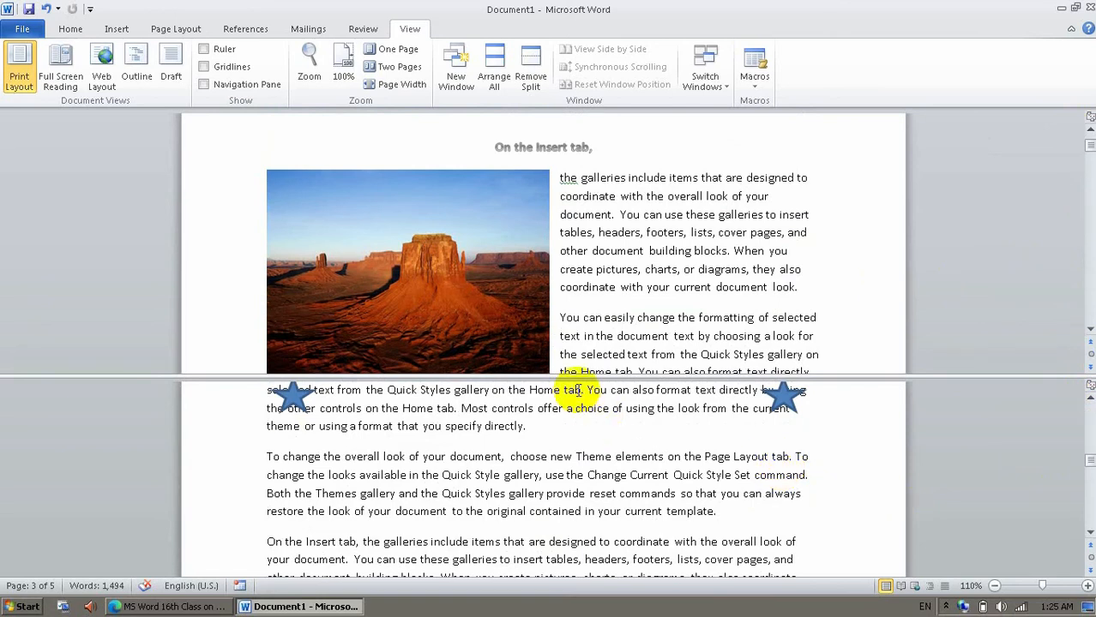
click(538, 74)
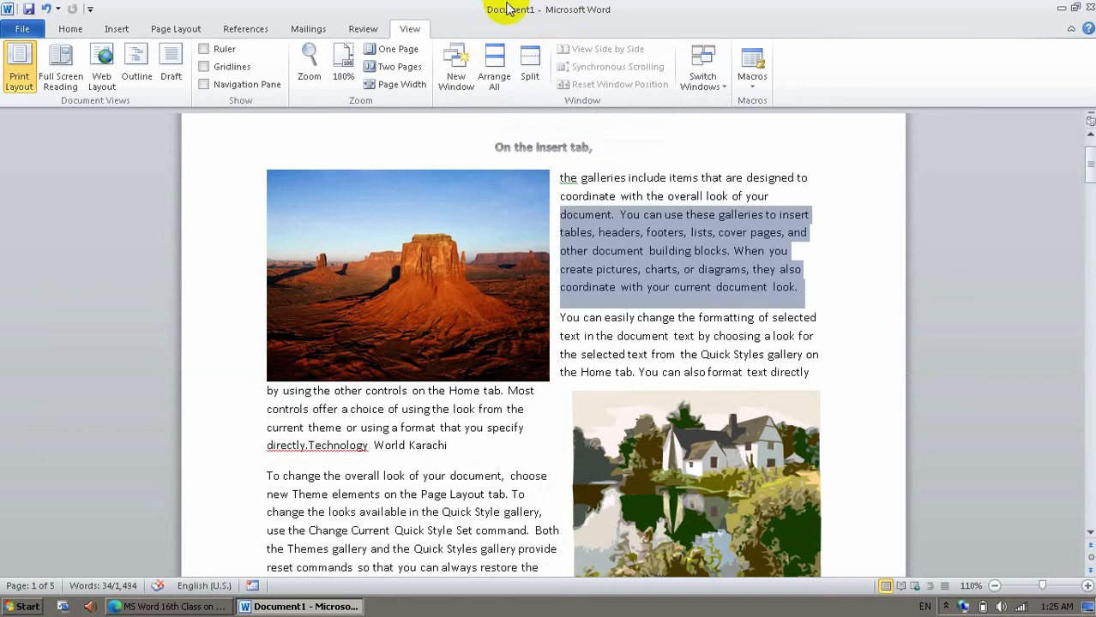
Open a second window of the document and view both windows side by side, scrolling them together to the top of page 1.
click(456, 62)
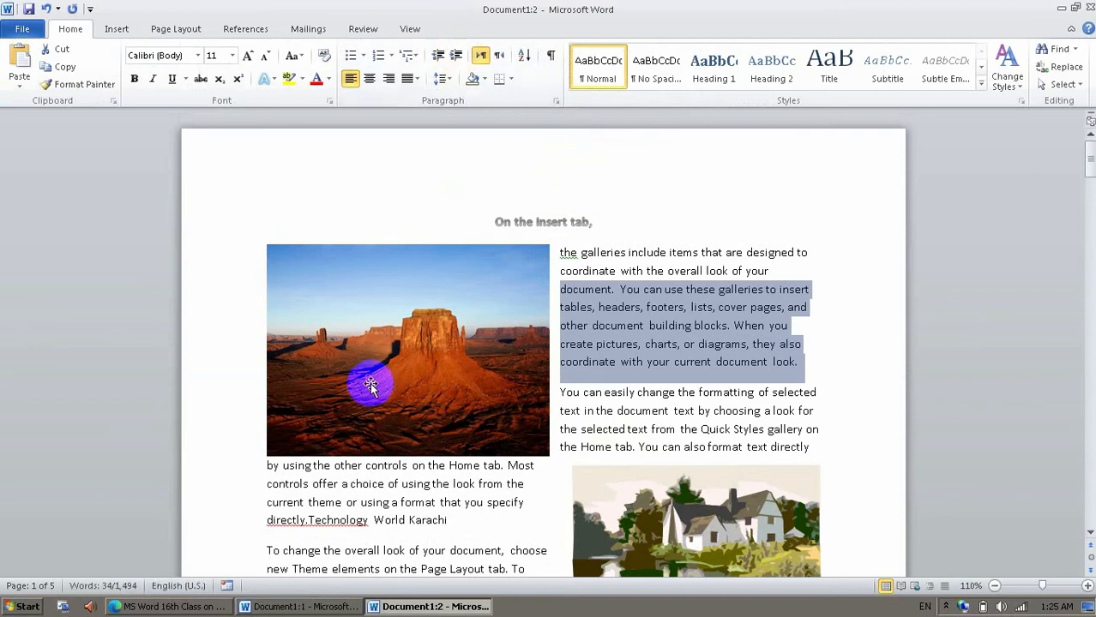
click(347, 606)
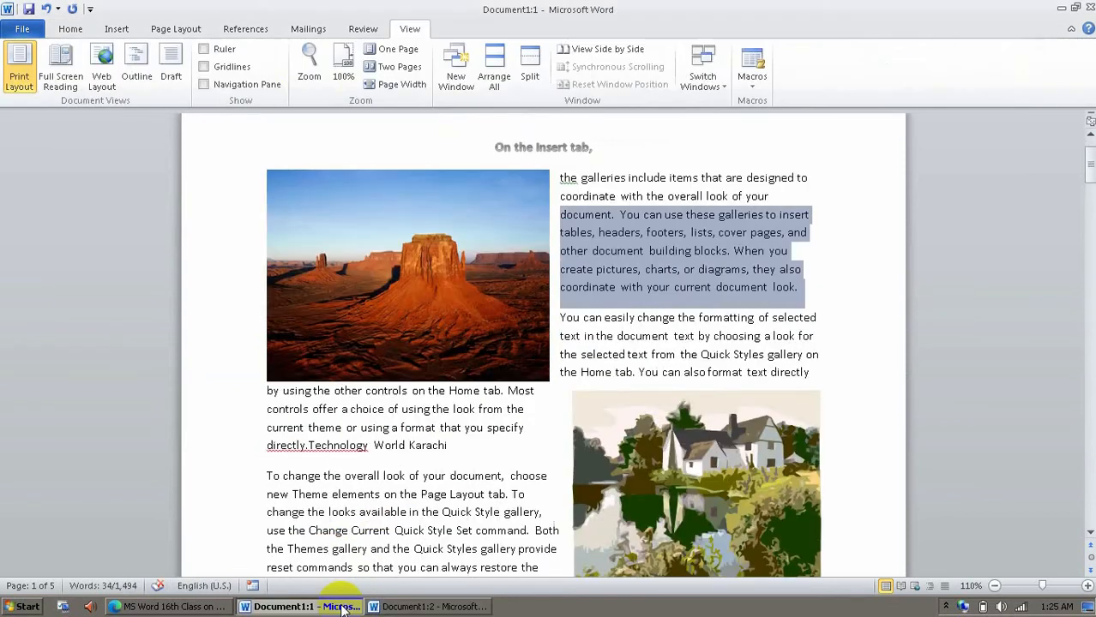
click(585, 57)
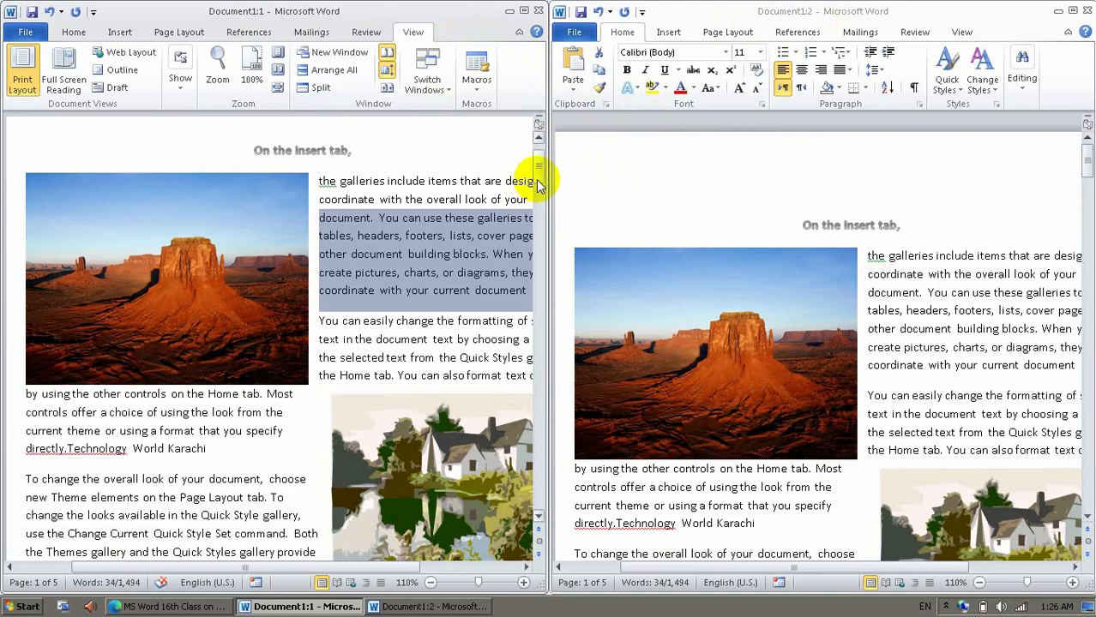
drag(542, 169, 527, 126)
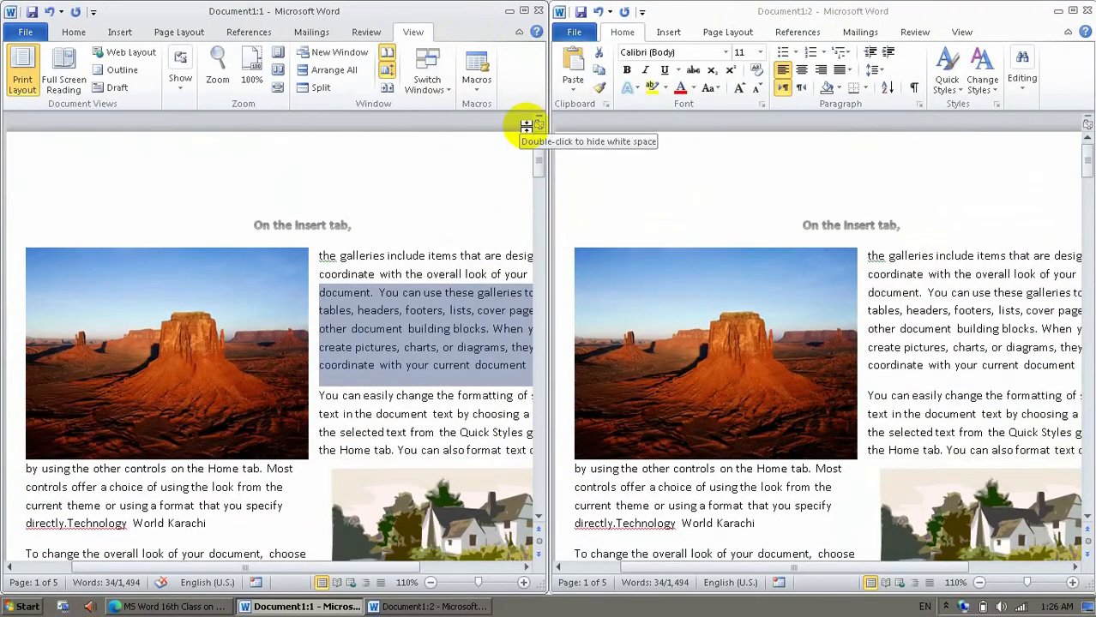
Turn off synchronous scrolling and scroll each of the two windows independently.
click(384, 72)
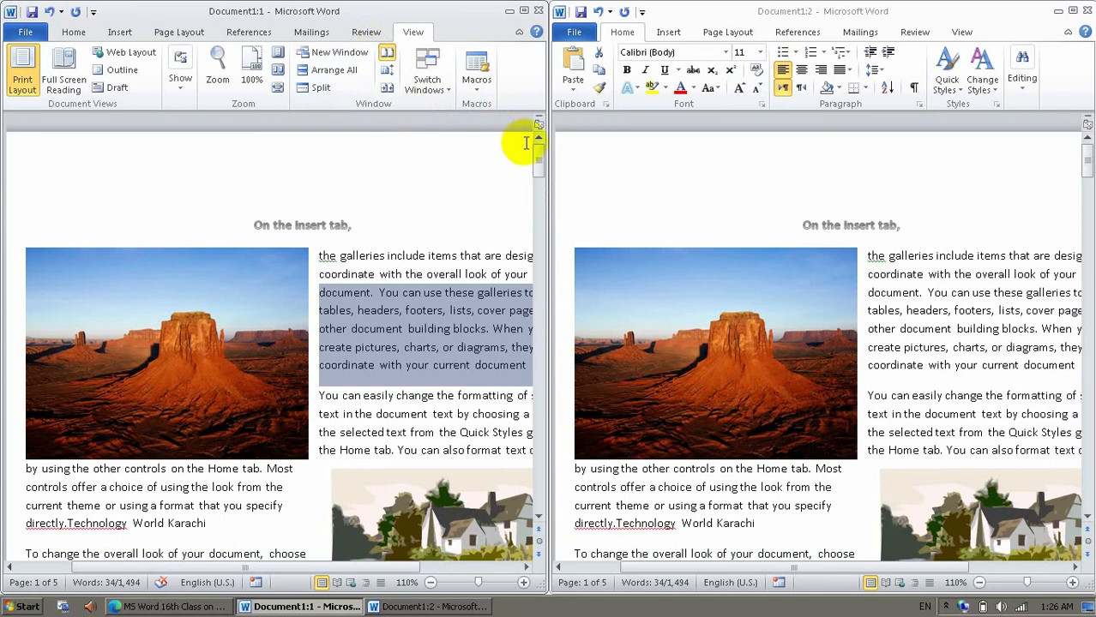
mouse_move(539, 154)
mouse_down()
mouse_move(538, 215)
mouse_move(538, 157)
mouse_up()
mouse_move(1082, 152)
mouse_down()
mouse_move(1083, 215)
mouse_move(1087, 159)
mouse_up()
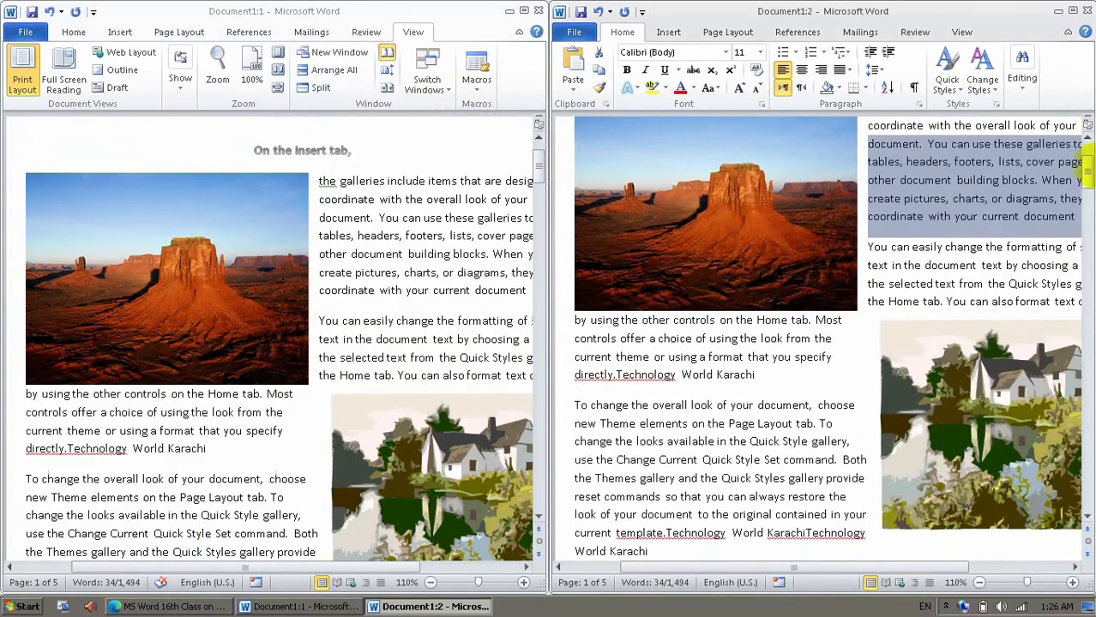
Insert "adf" before "easily" in the second paragraph of window Document1:2, and maximize window Document1:1.
click(913, 249)
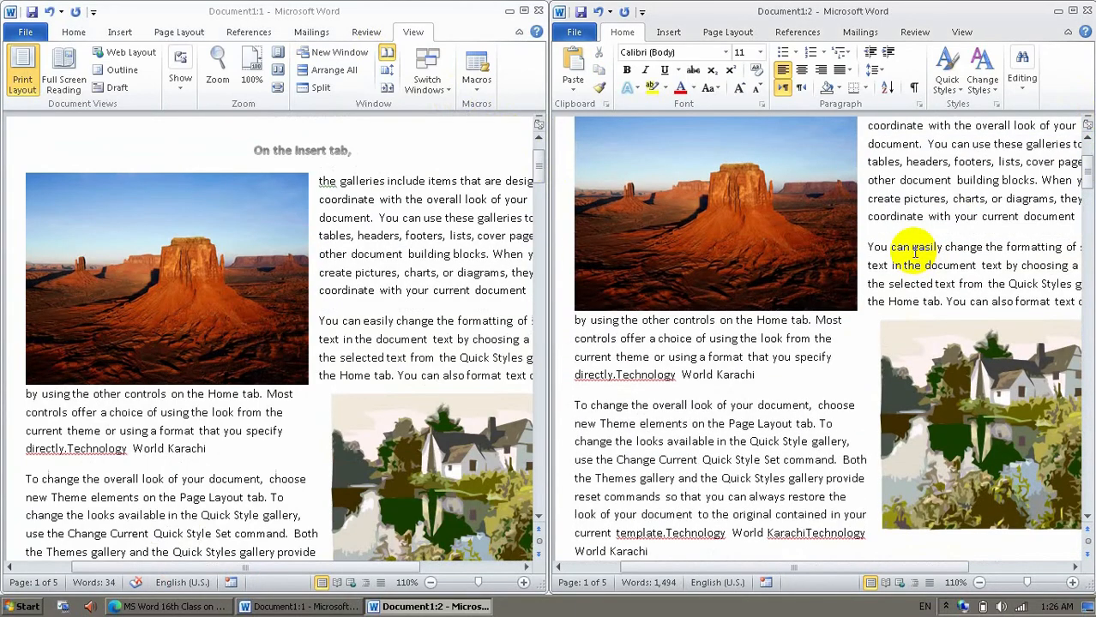
text(adf)
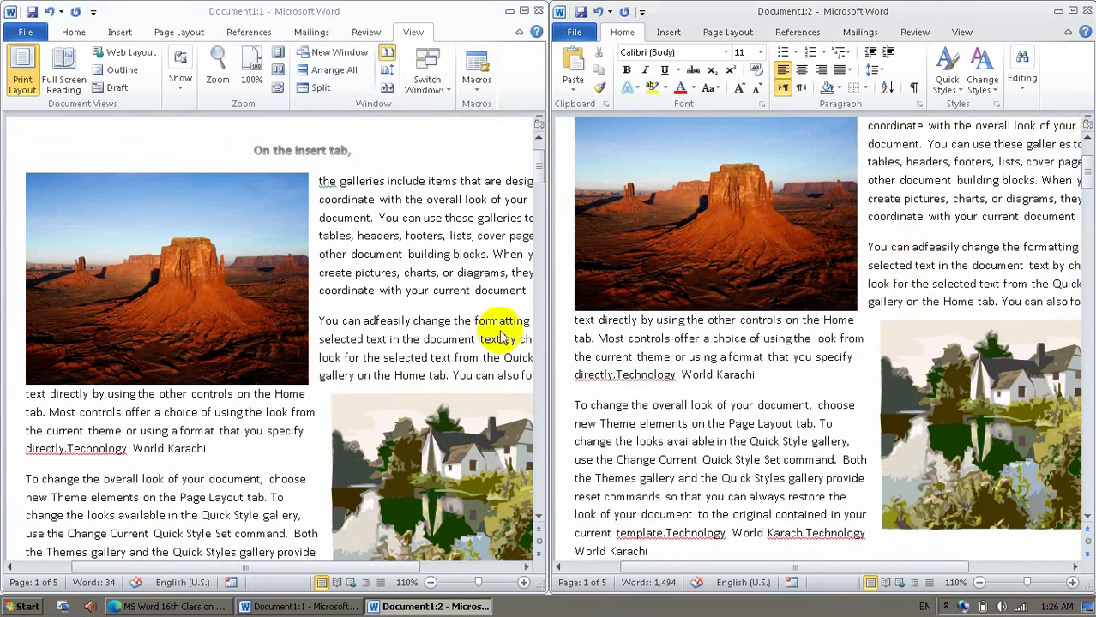
click(468, 336)
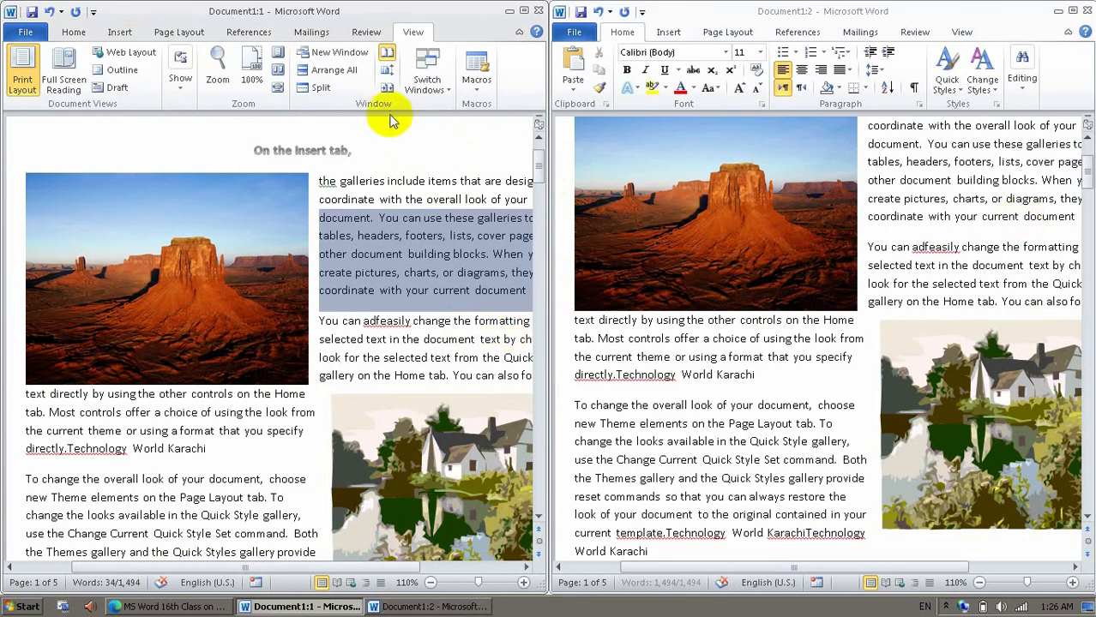
click(523, 12)
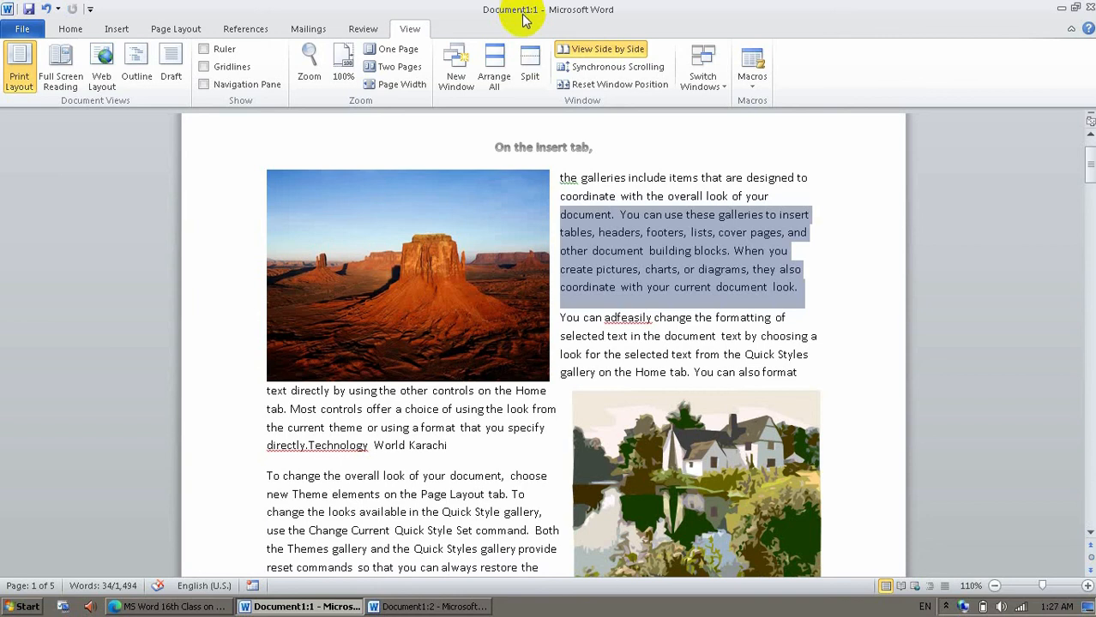
click(947, 607)
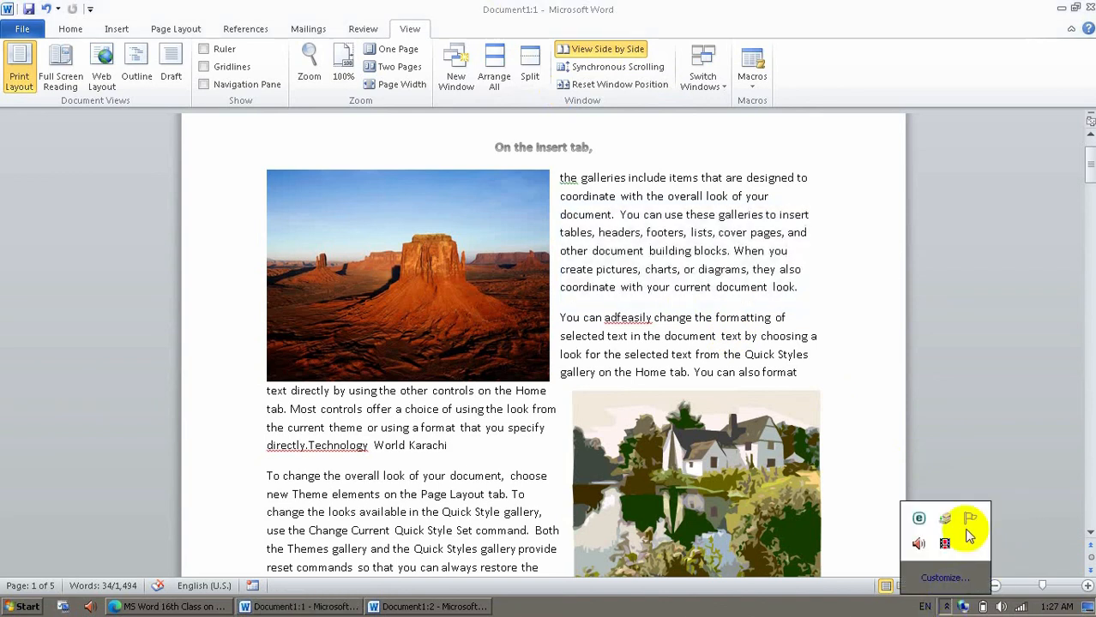